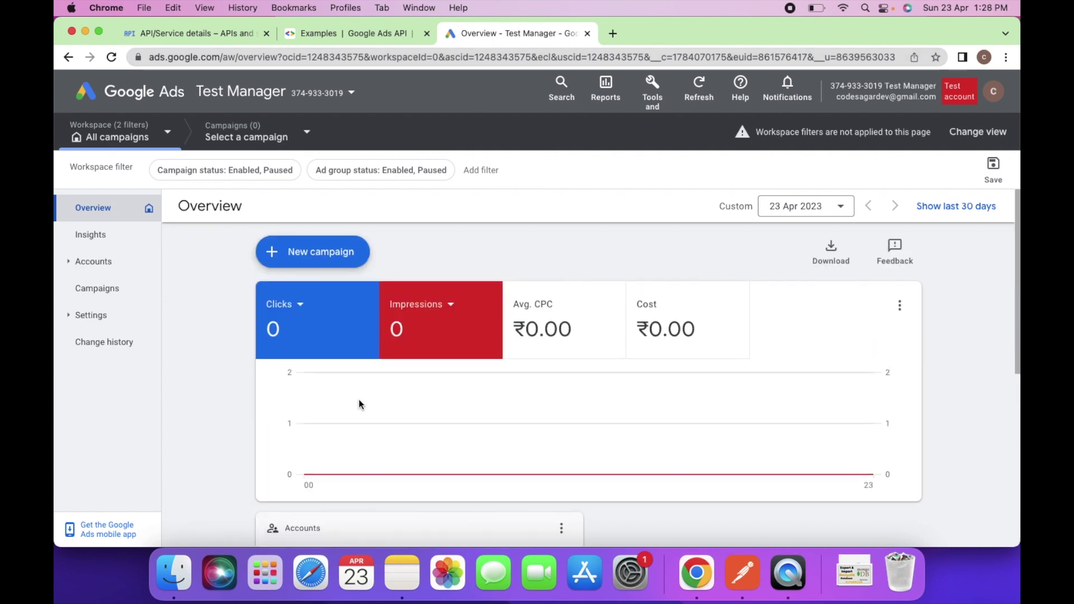
Open the Test Client 1 account from the Test Manager account's accounts list.
scroll(278, 419, down, 1)
scroll(279, 417, down, 2)
click(304, 497)
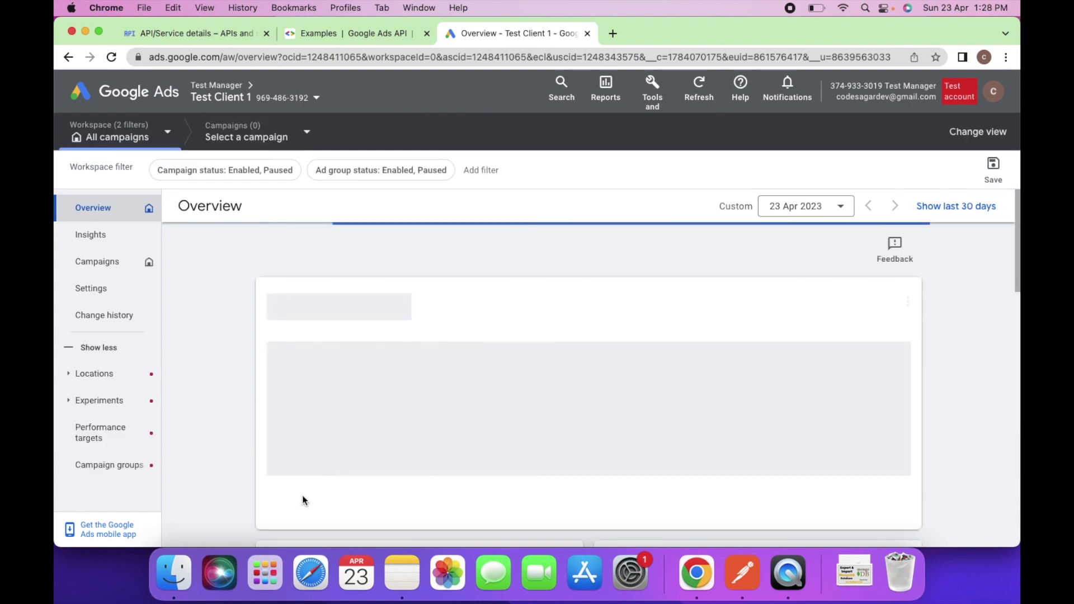
Start a new campaign with the Website traffic objective and Search campaign type.
click(309, 252)
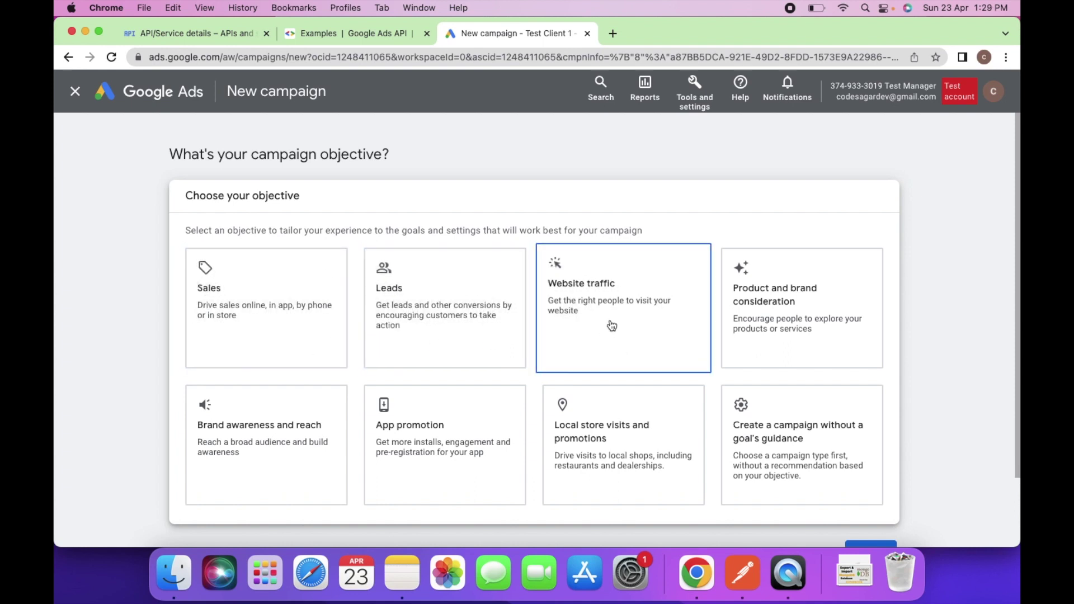
click(583, 305)
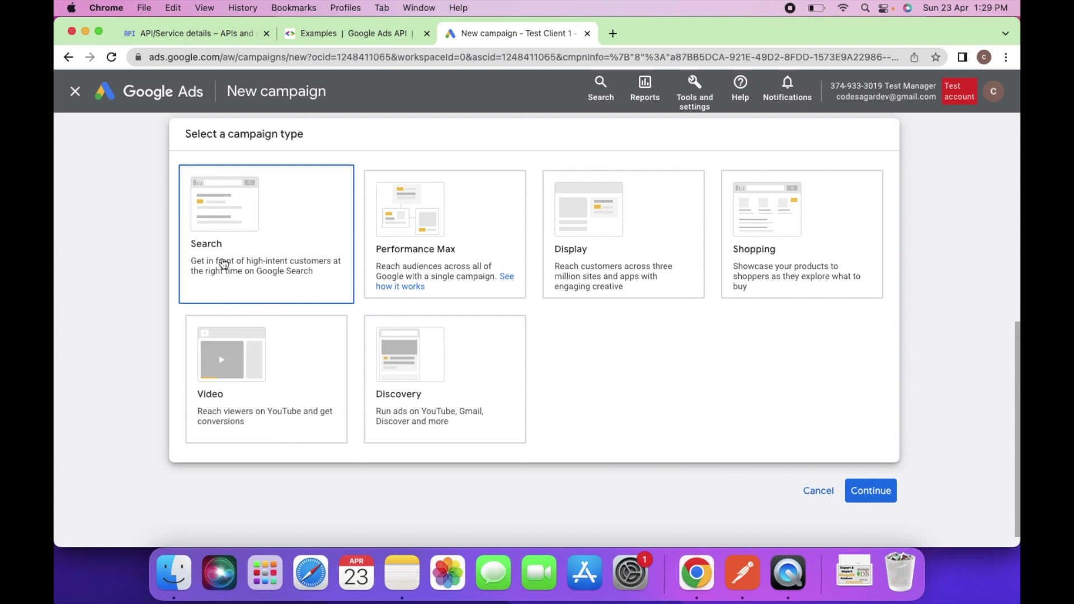
click(230, 256)
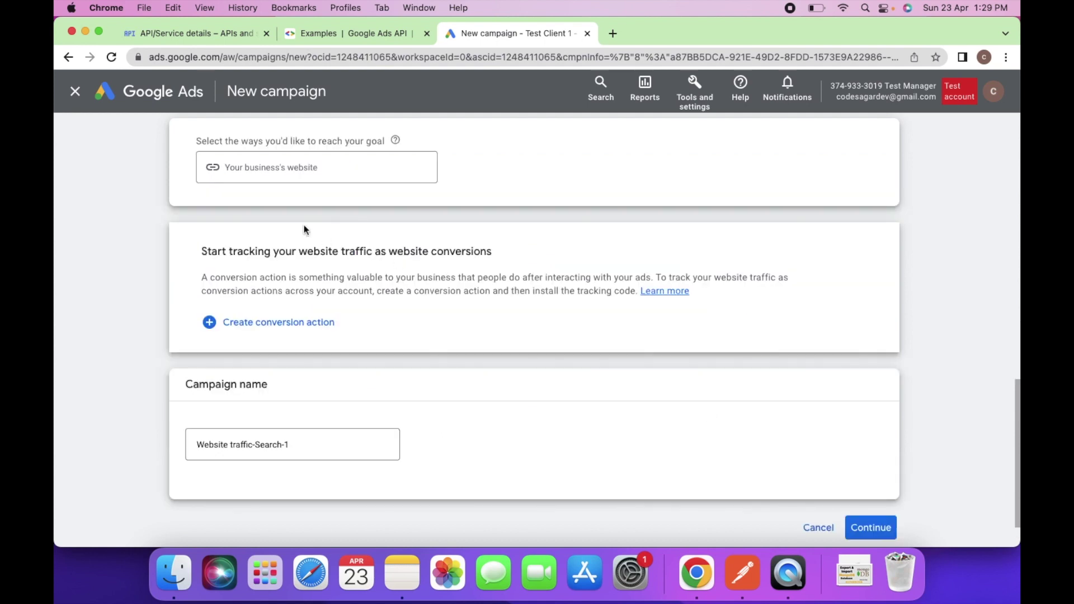
scroll(304, 225, up, 2)
Enter codesagar.com as the website, rename the campaign 'For Website Traffic', and continue.
click(264, 245)
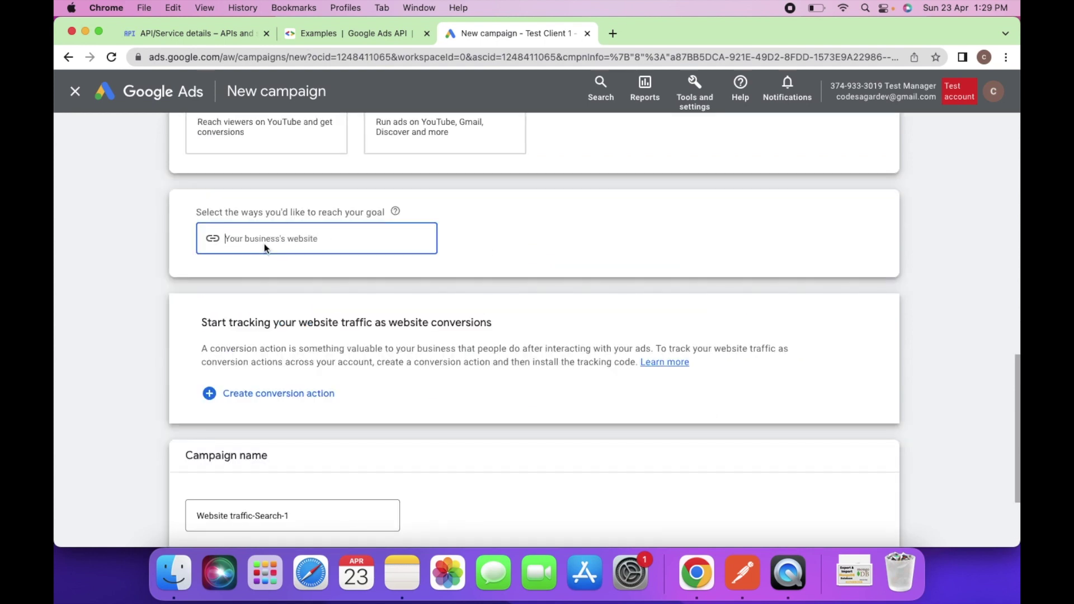
text(codesagar.com)
click(155, 299)
scroll(188, 408, down, 3)
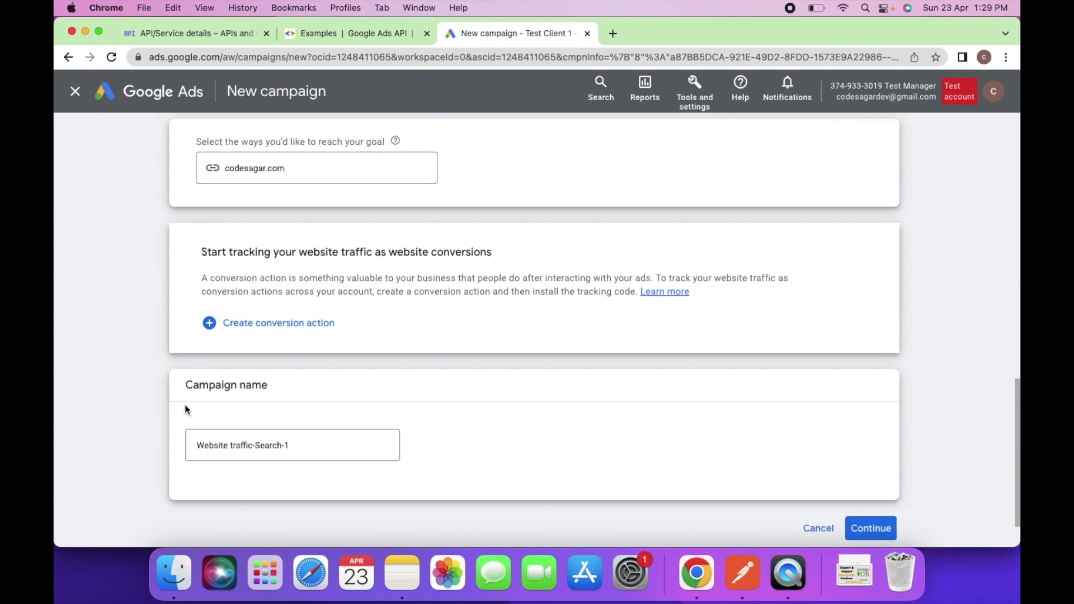
drag(305, 429, 100, 432)
key(BackSpace)
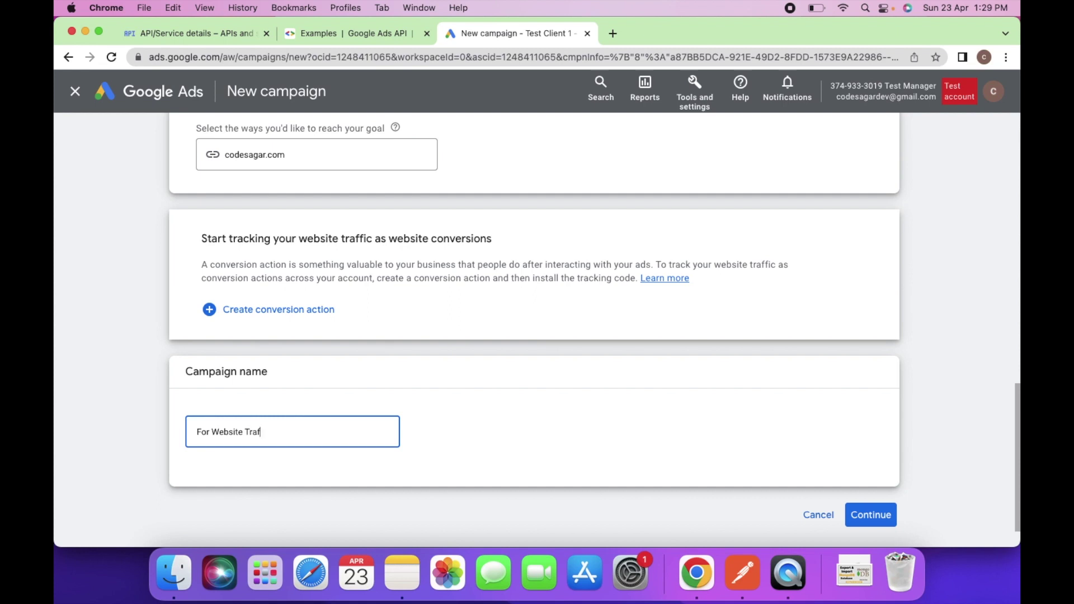
click(868, 514)
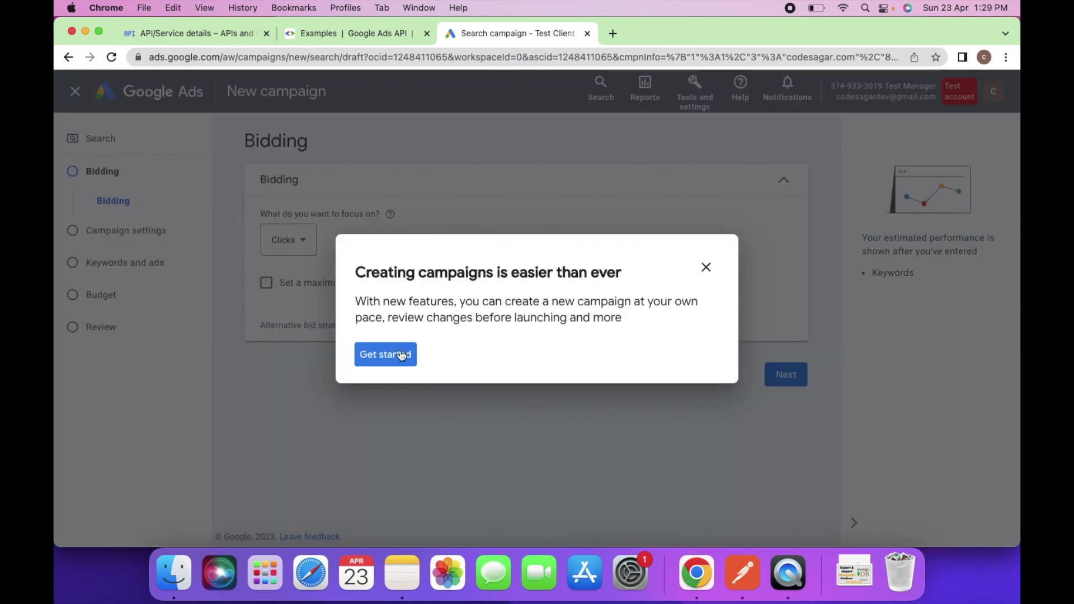
Keep bidding on Clicks and India with English targeting, then continue to keywords and ads.
click(400, 354)
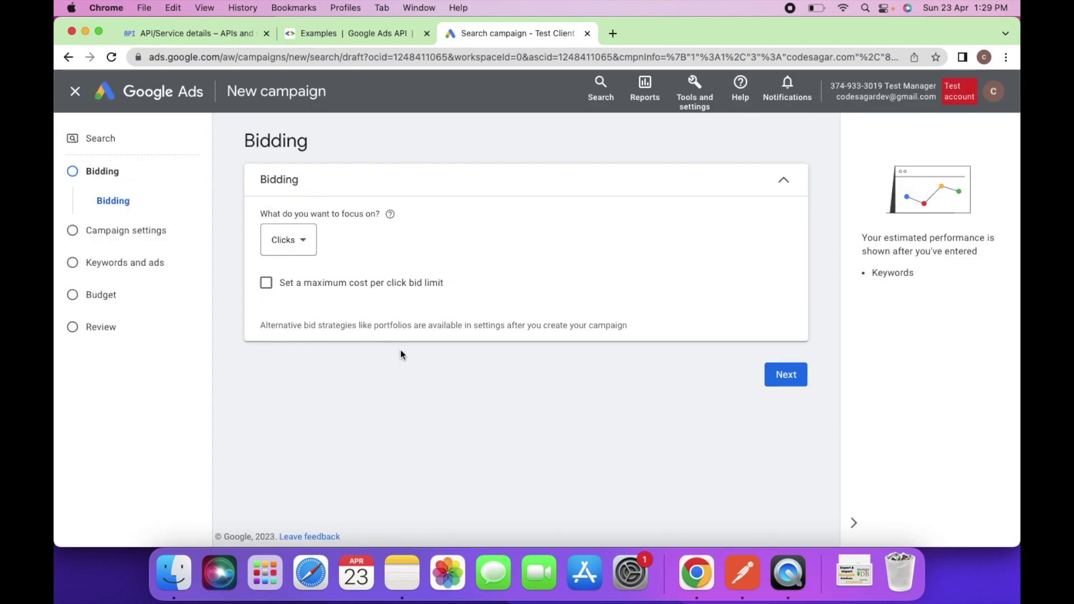
click(787, 375)
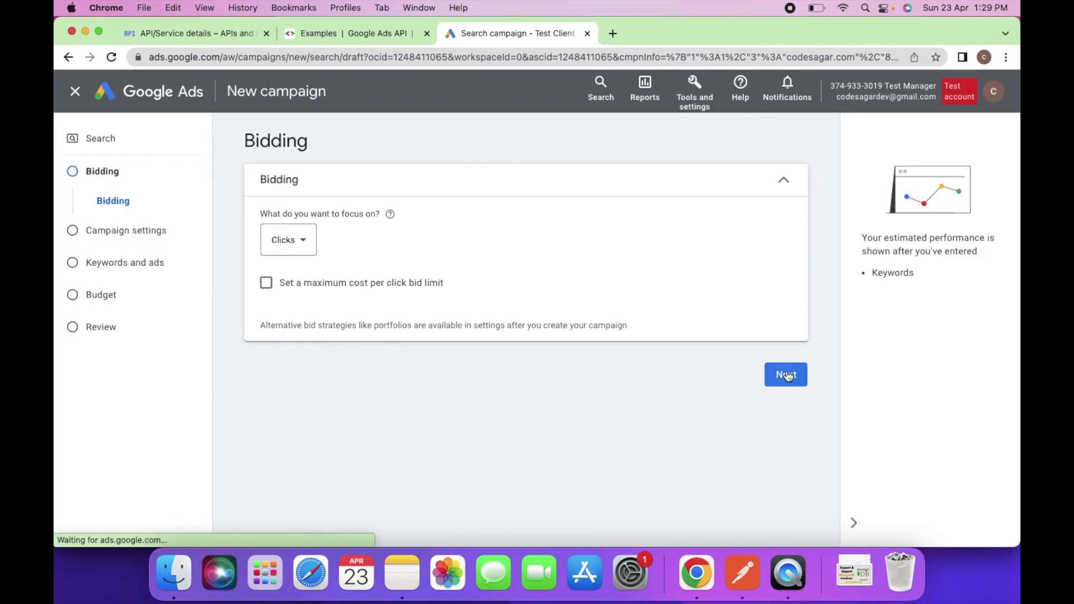
scroll(356, 384, down, 2)
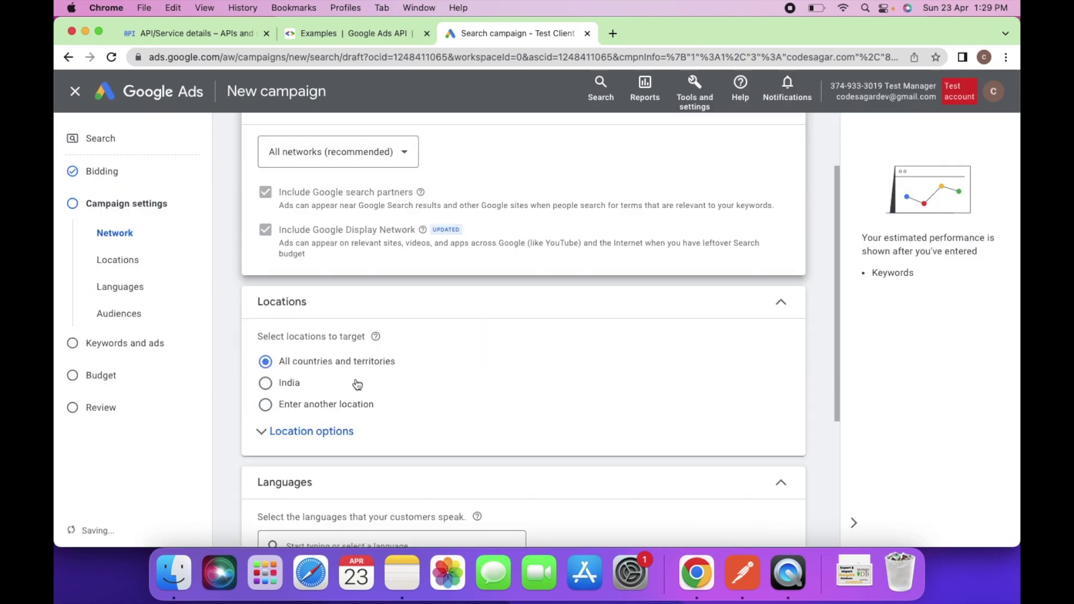
scroll(449, 380, down, 2)
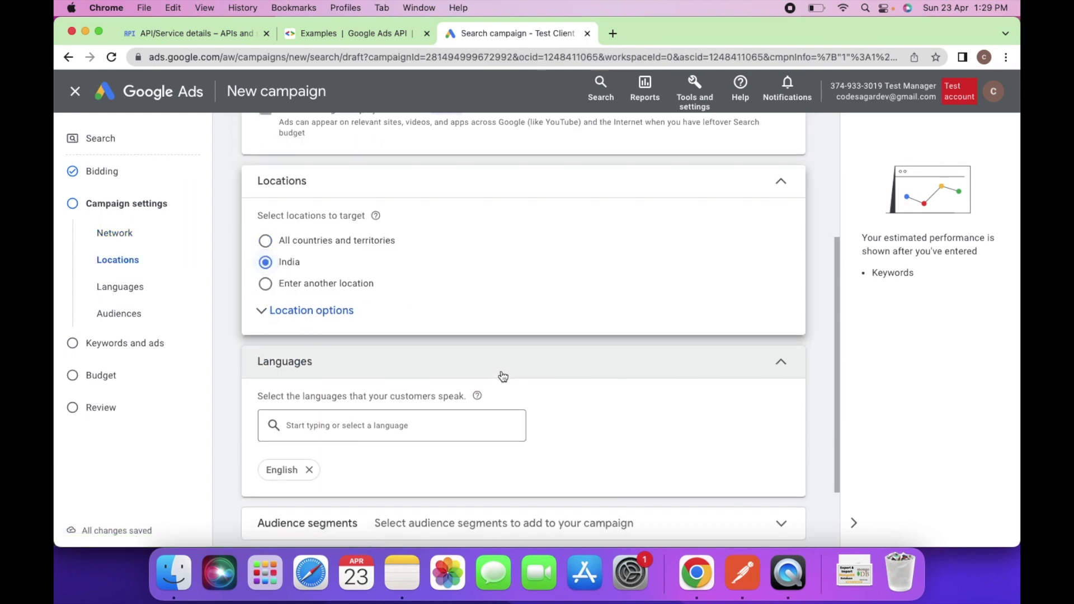
scroll(501, 377, down, 2)
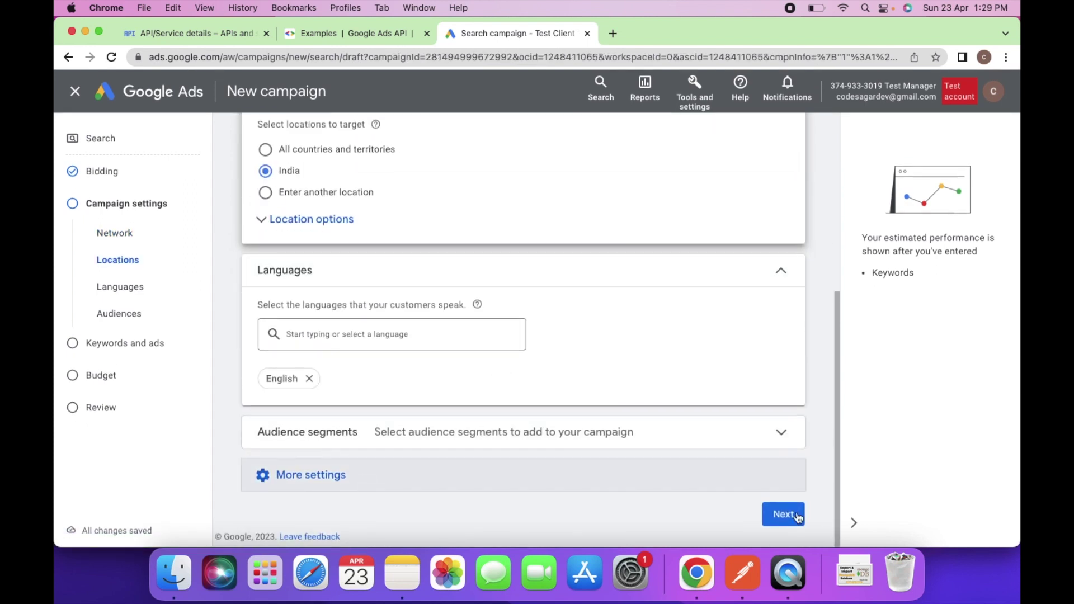
click(784, 514)
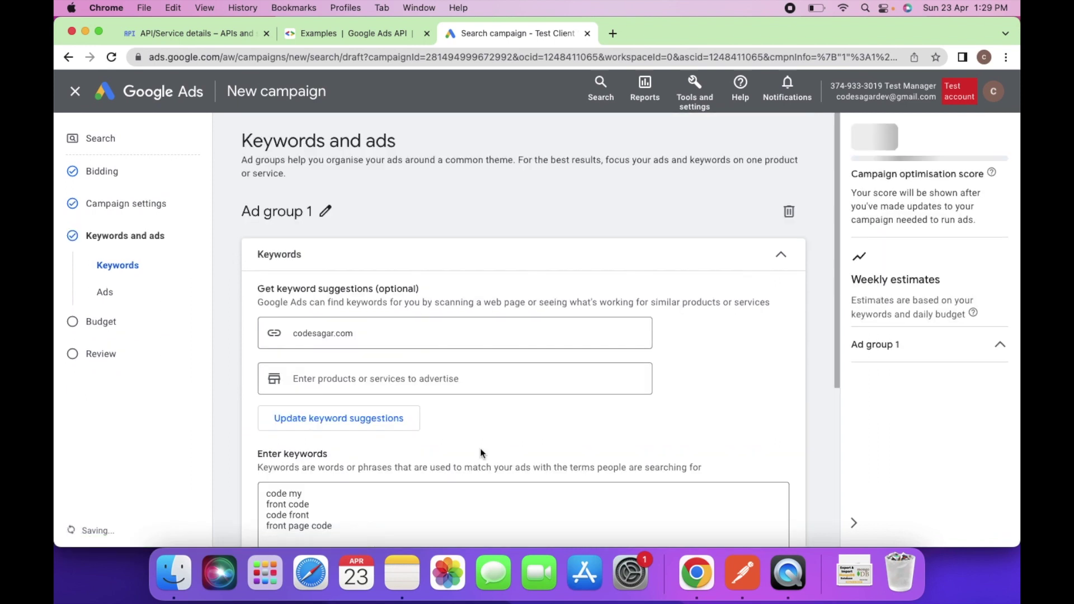
Dismiss the keyword intro tour and add 'custom development' to the suggested keyword list.
scroll(480, 450, down, 2)
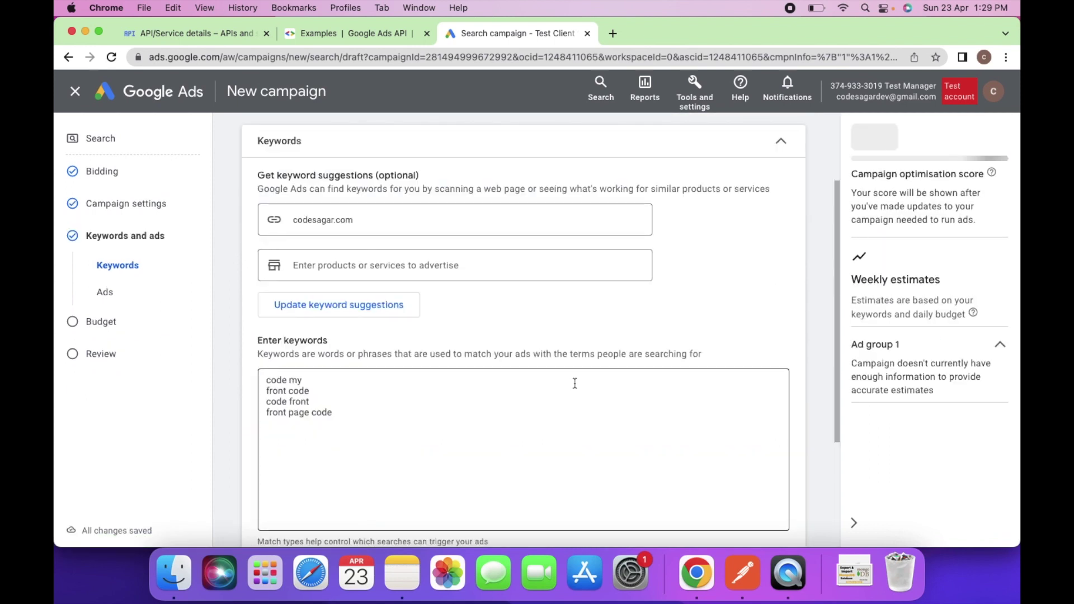
click(349, 426)
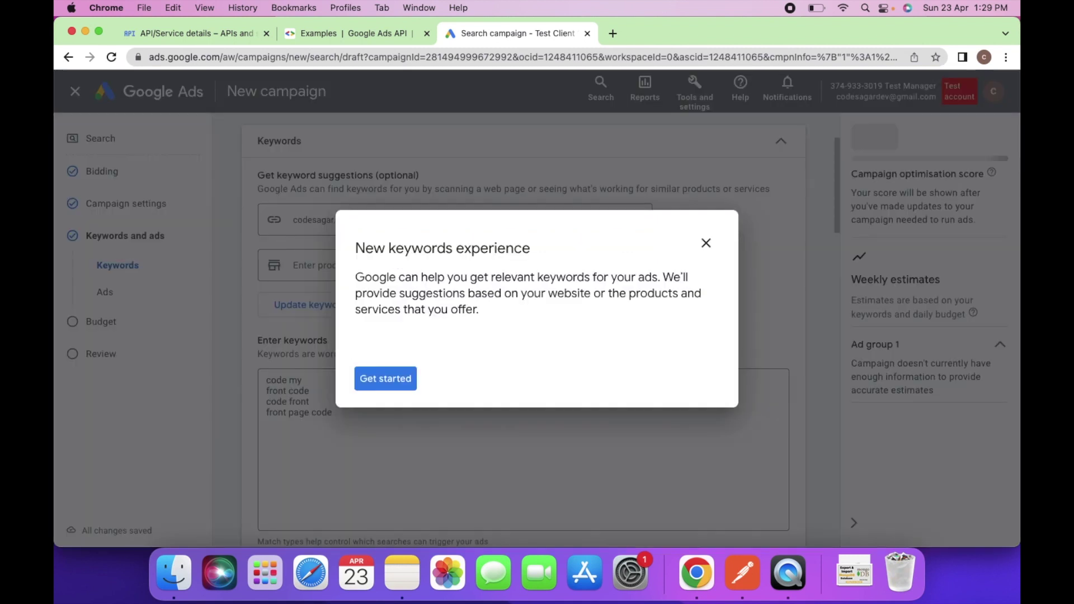
click(370, 381)
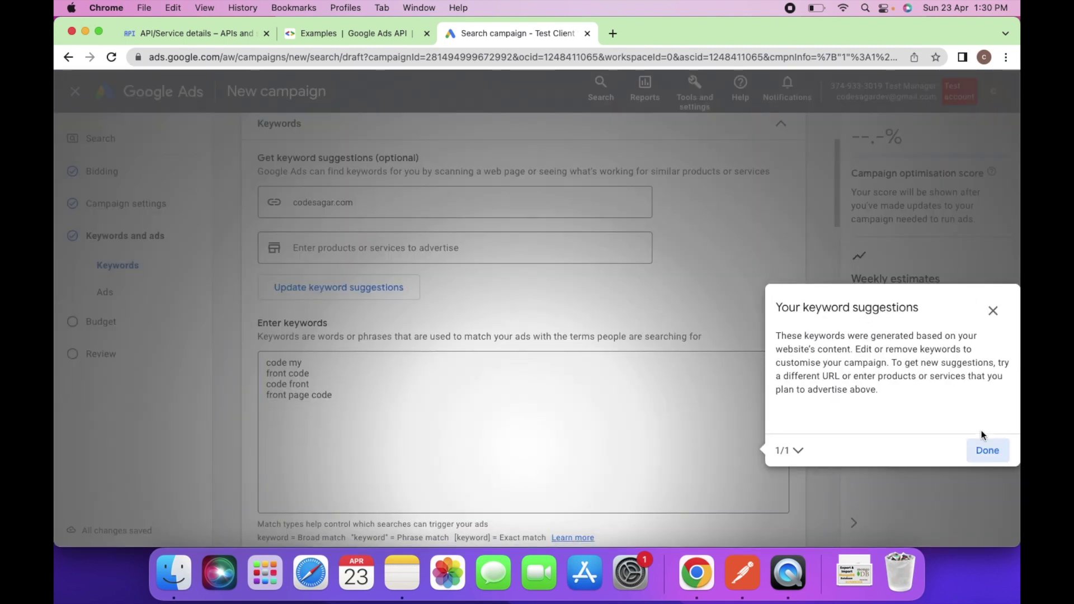
click(988, 451)
click(605, 351)
click(375, 429)
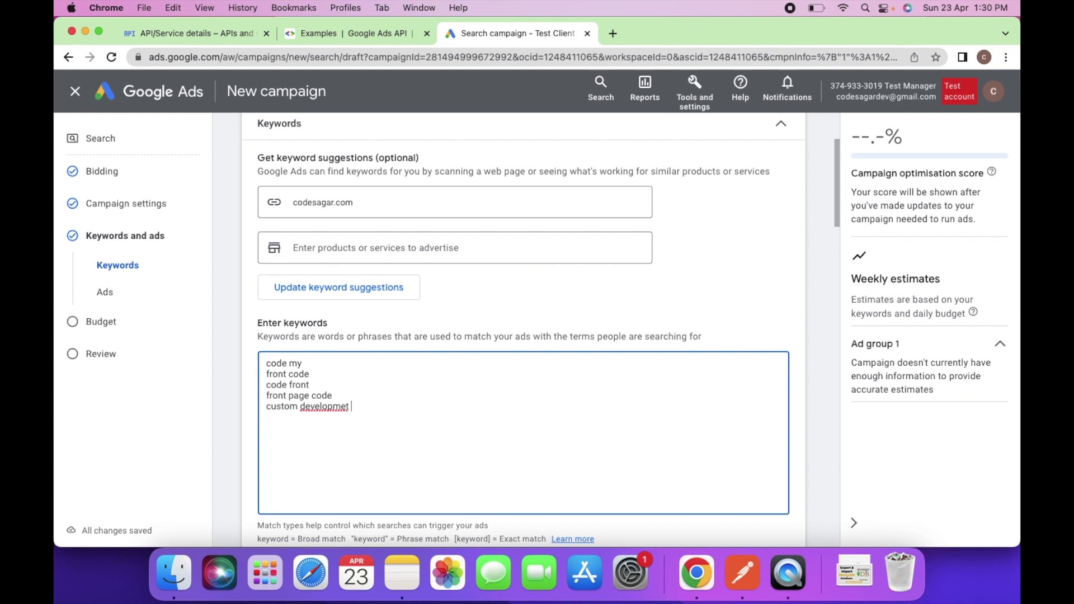
scroll(522, 290, down, 3)
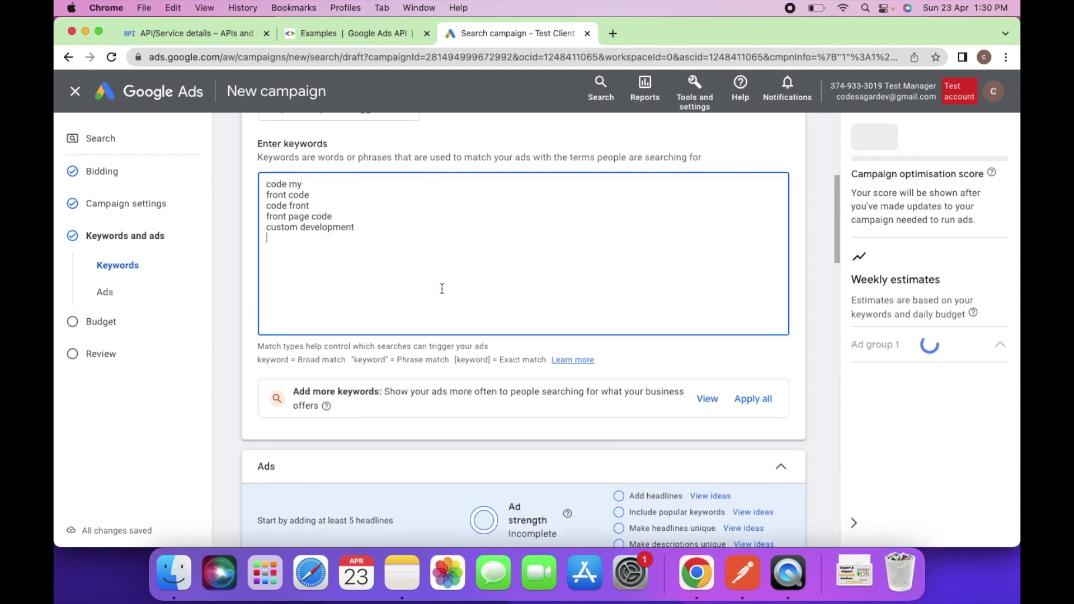
Set headlines 'My Front Page - Code Sagar', 'Code Sagar' and 'Organized Classes' from suggestions.
scroll(618, 457, down, 6)
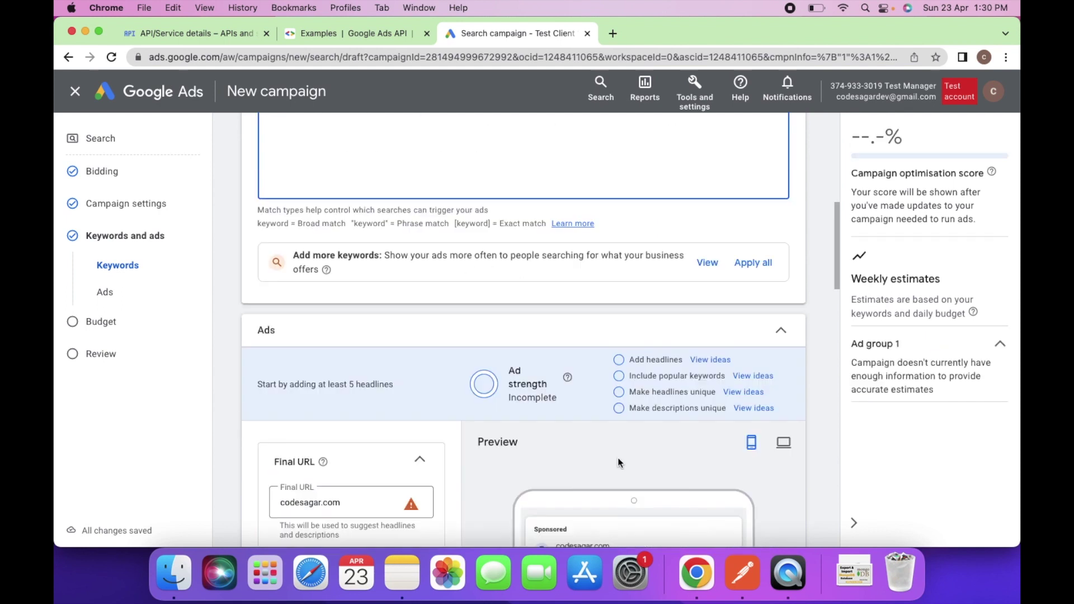
scroll(674, 494, down, 5)
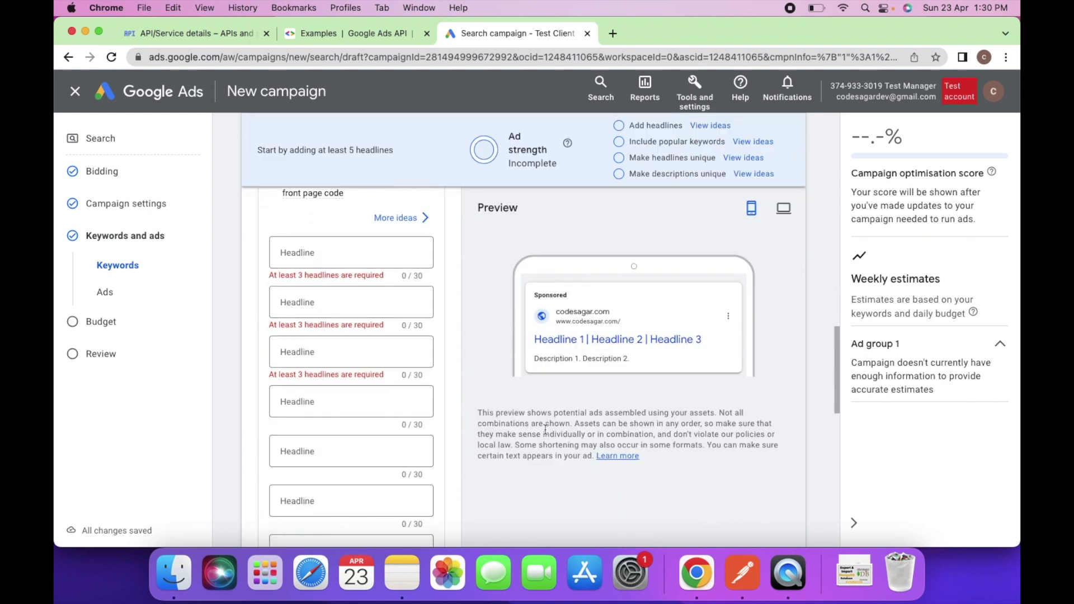
click(356, 253)
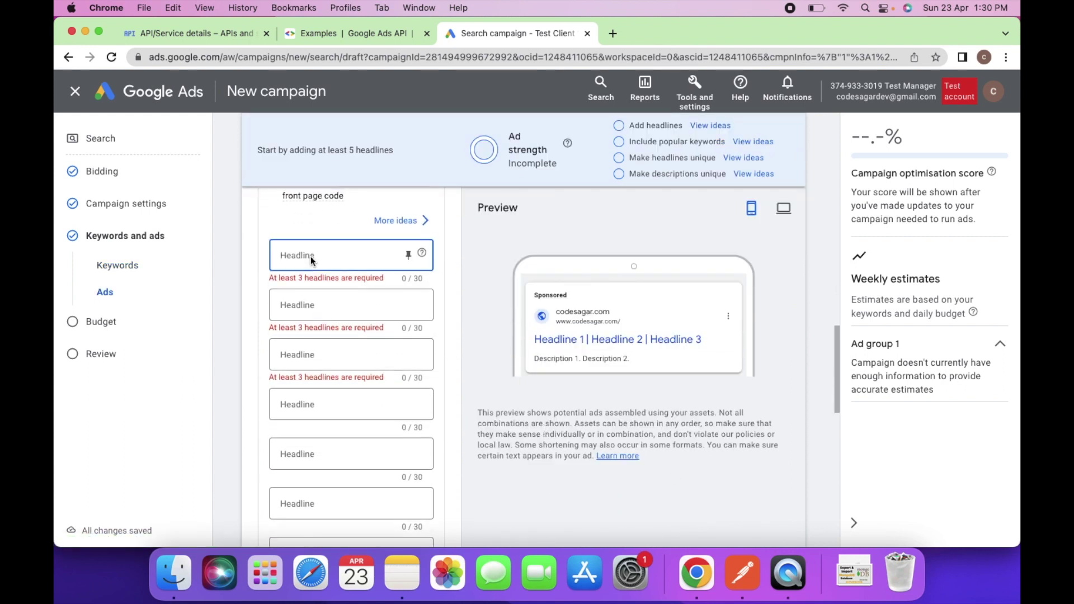
click(234, 321)
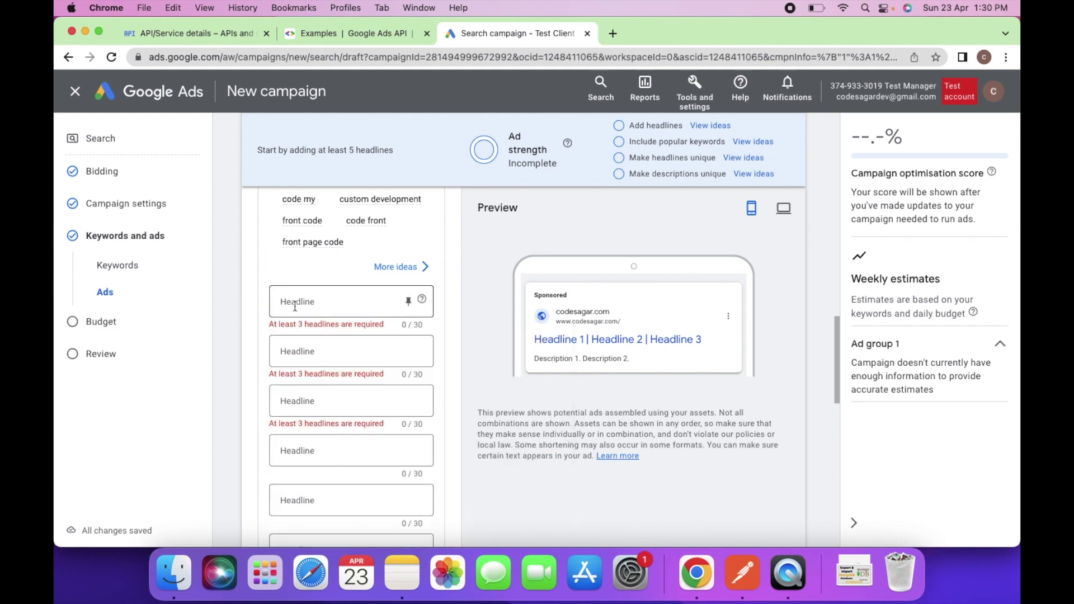
click(296, 305)
click(309, 361)
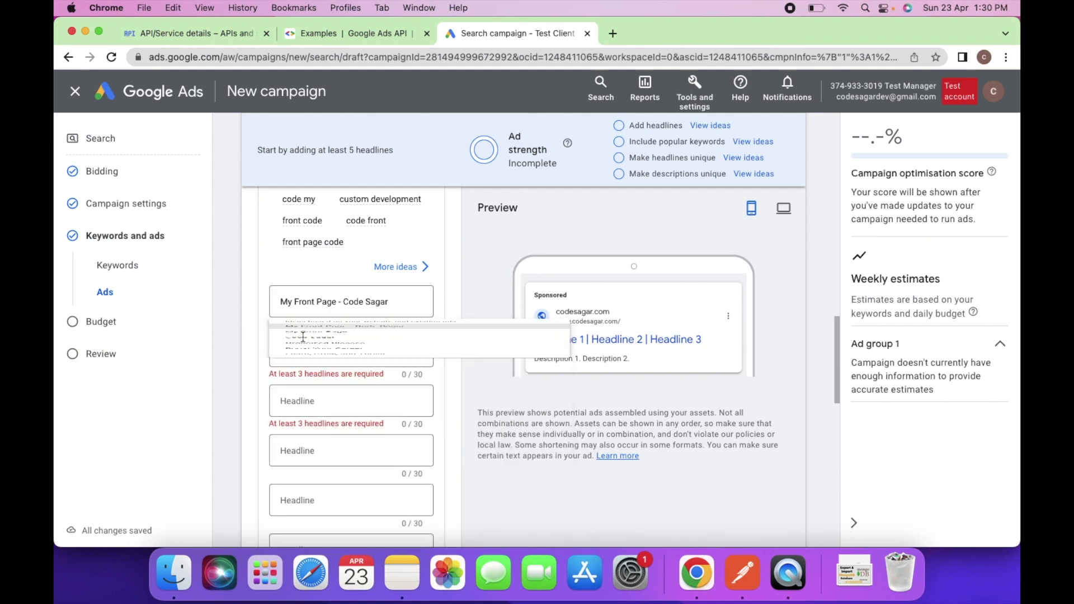
click(302, 351)
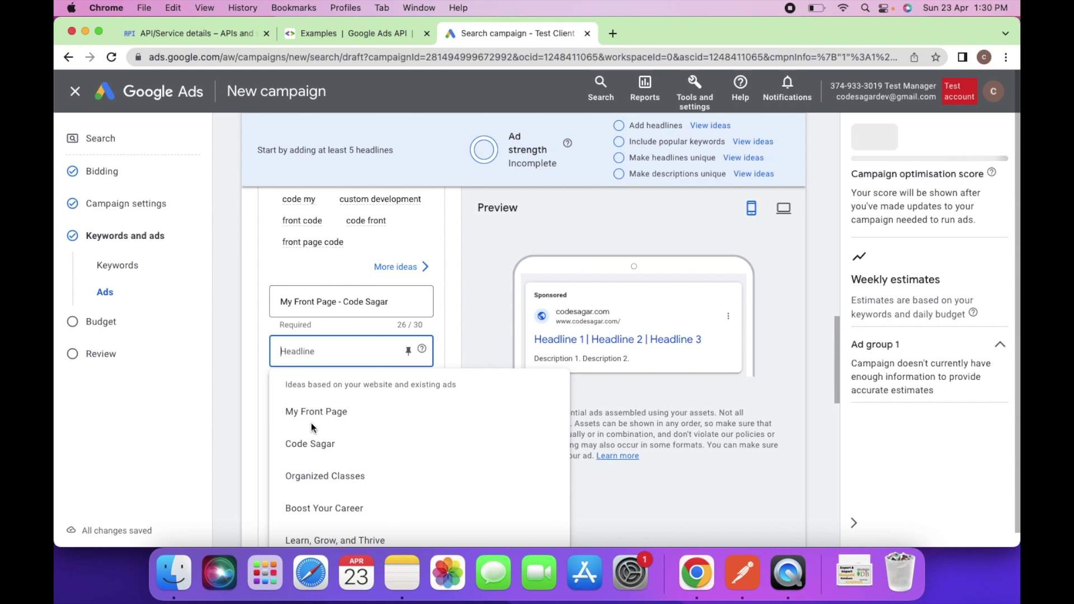
click(317, 445)
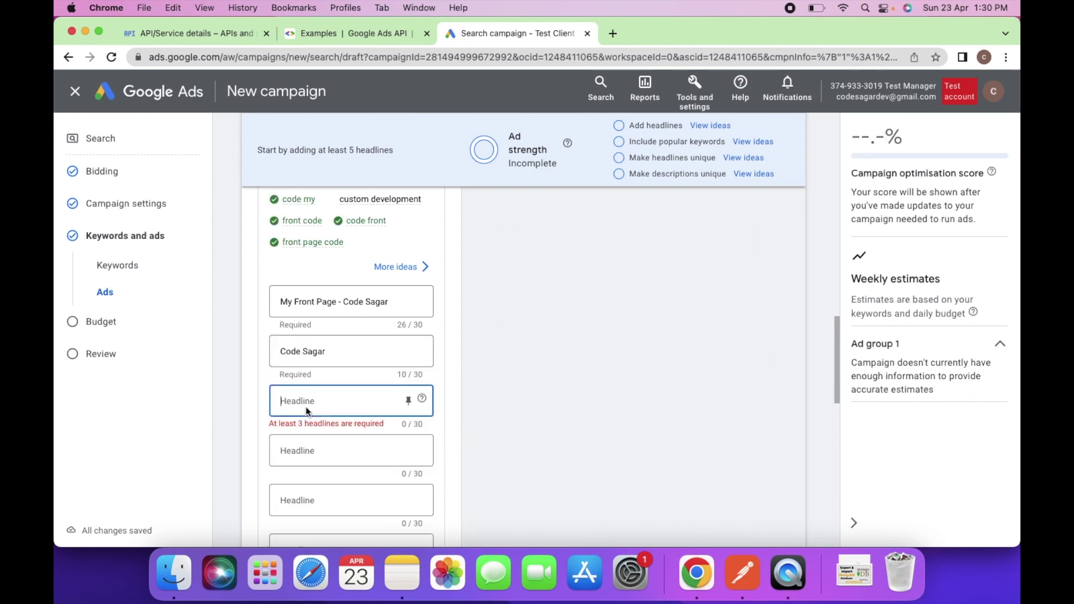
click(326, 492)
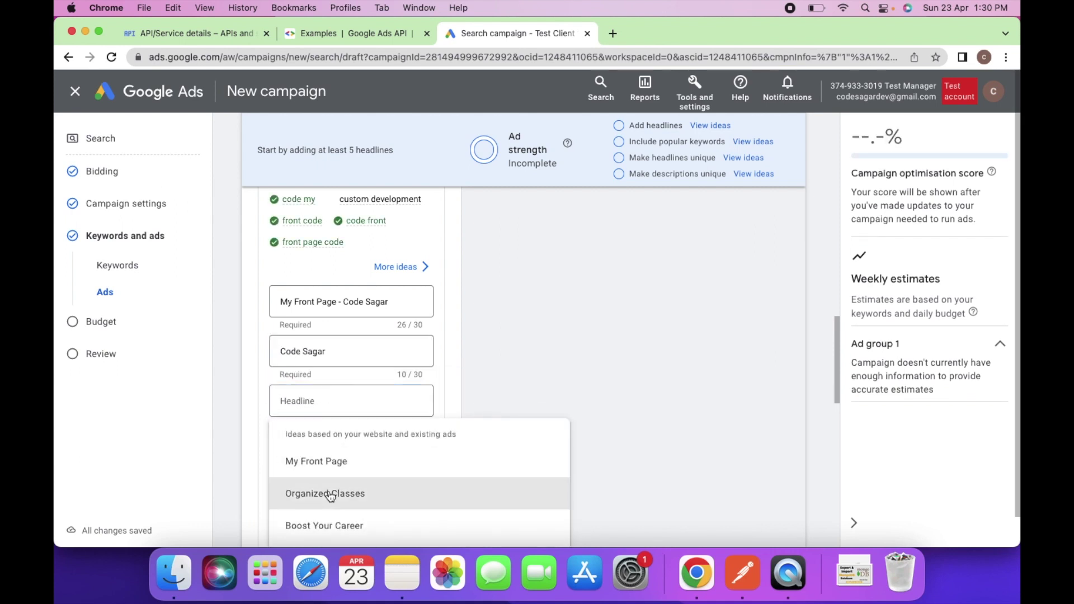
Fill both descriptions with the first suggested ideas and continue to the Budget step.
scroll(522, 444, down, 6)
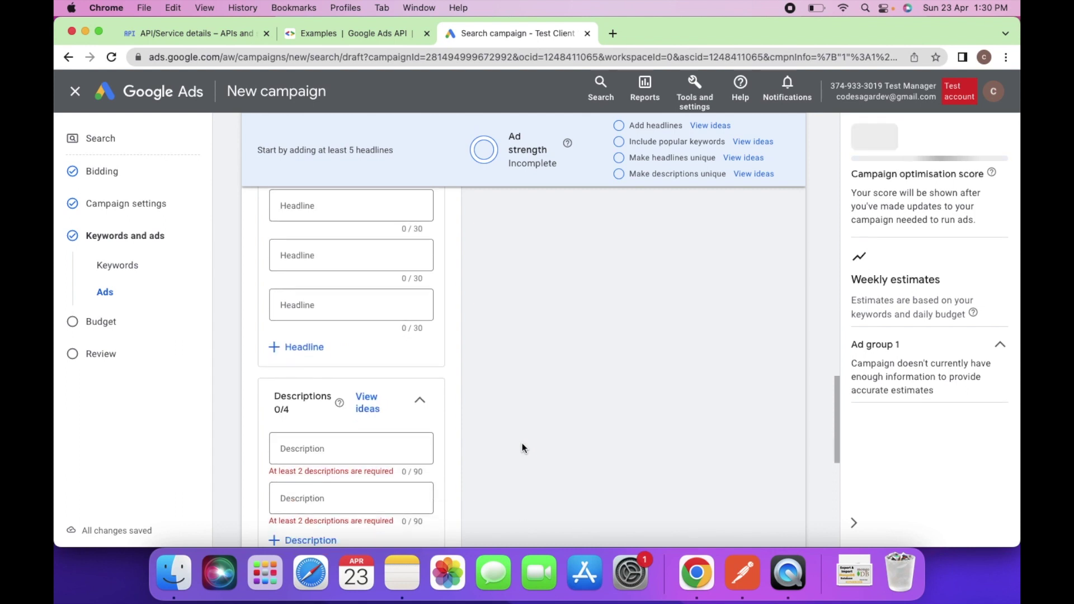
click(302, 354)
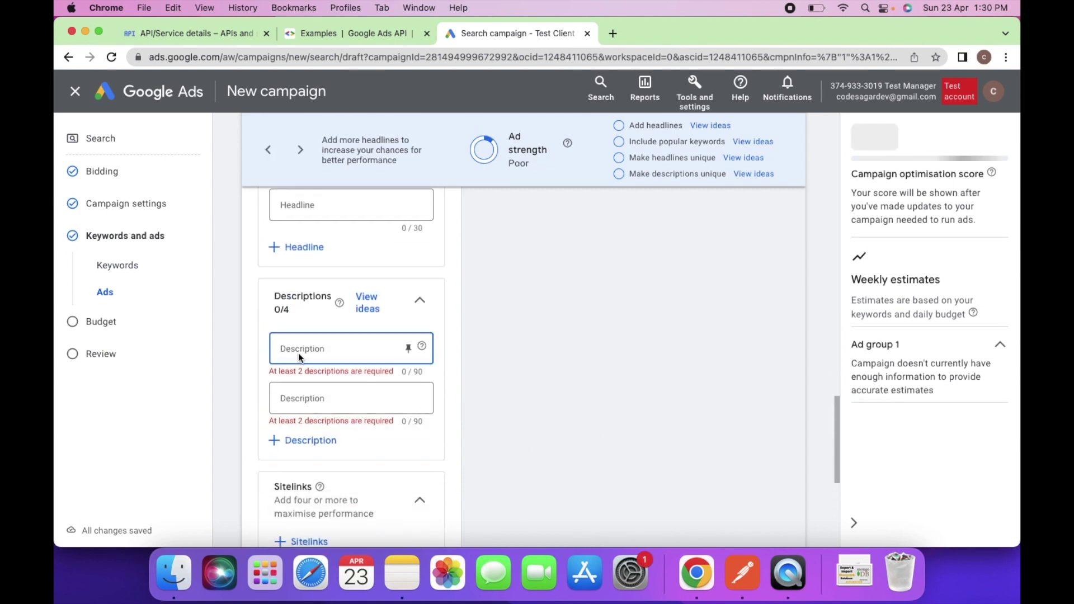
click(338, 410)
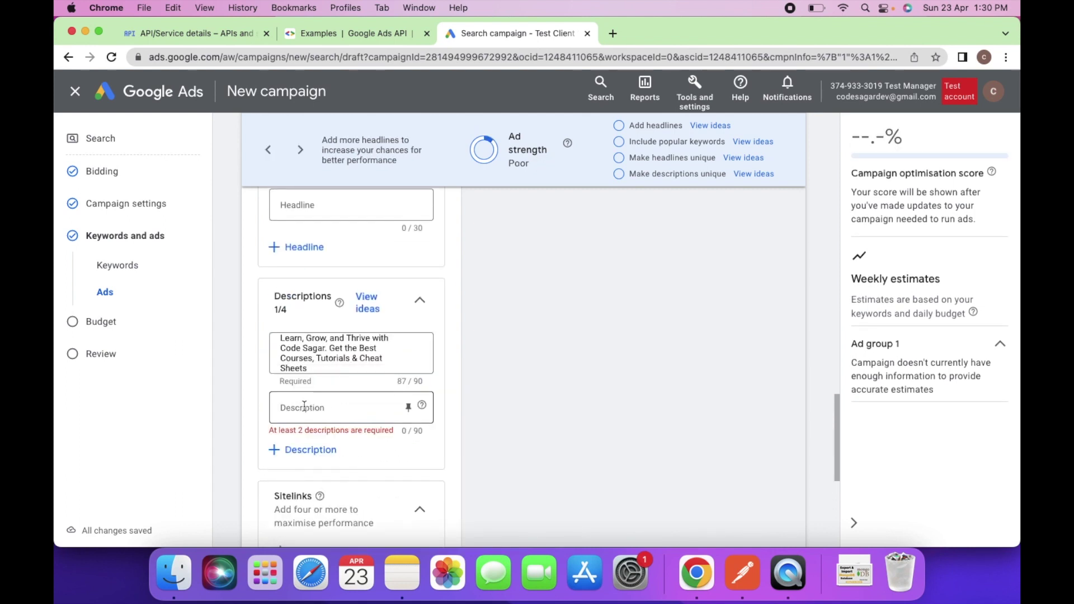
click(329, 466)
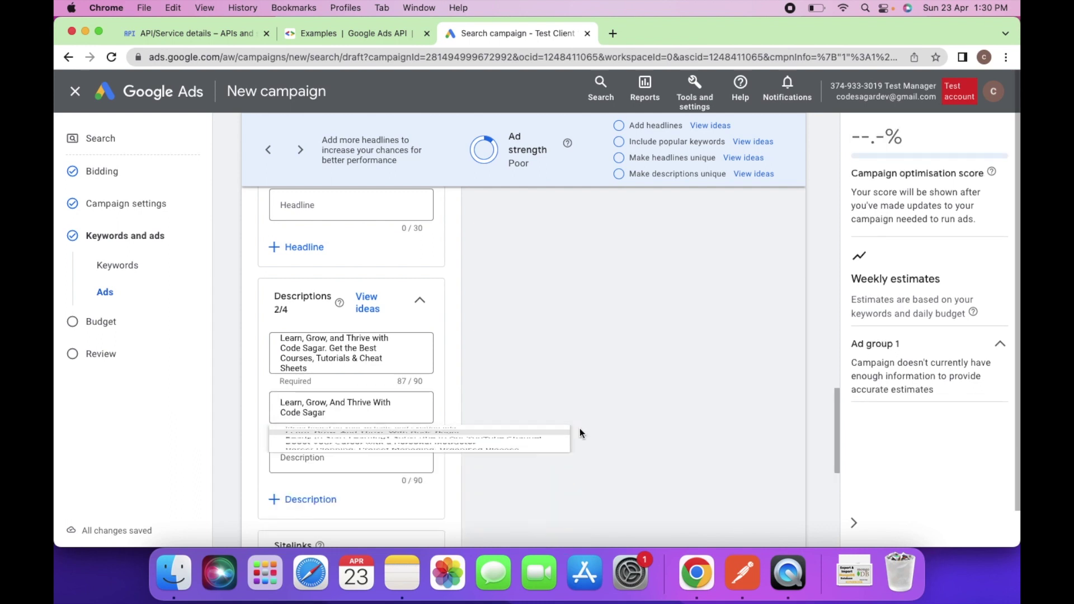
scroll(579, 433, down, 3)
scroll(580, 431, down, 5)
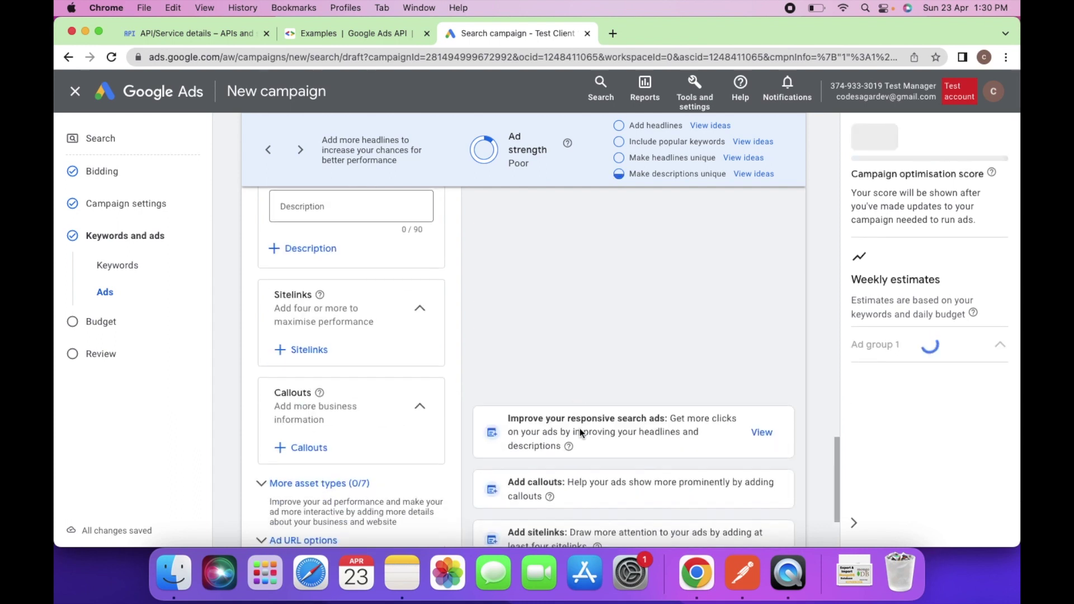
click(782, 511)
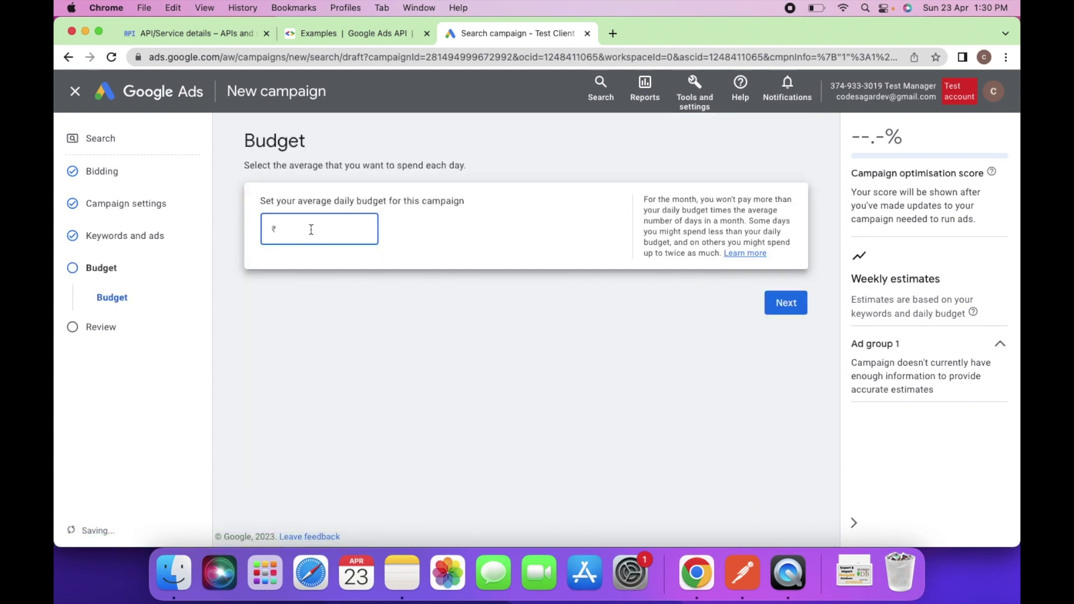
Enter a ₹2000 average daily budget, go to review, and publish the campaign.
text(2000)
click(781, 301)
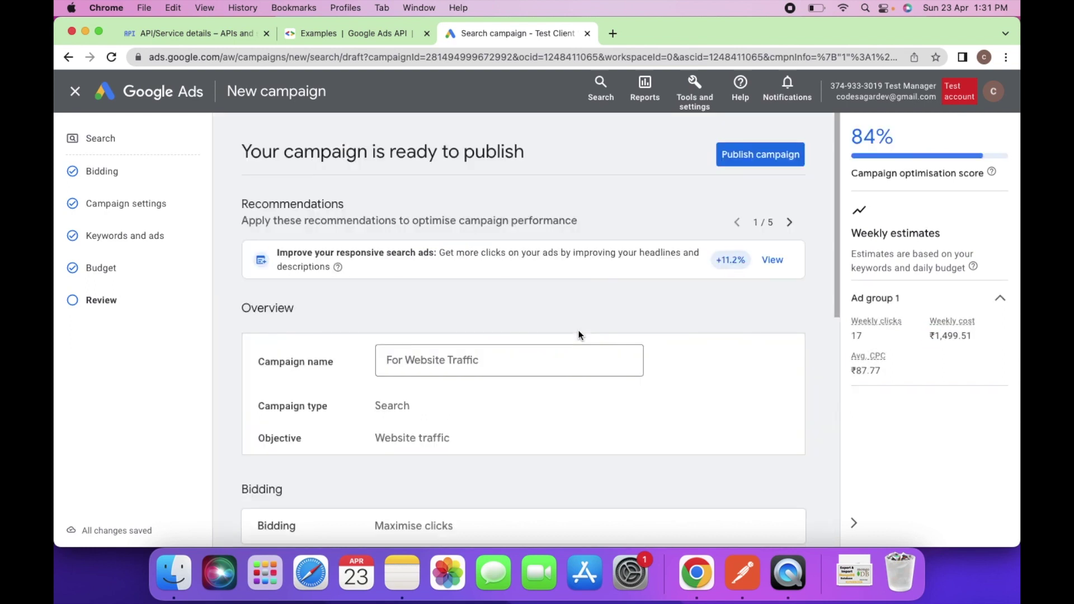
click(757, 156)
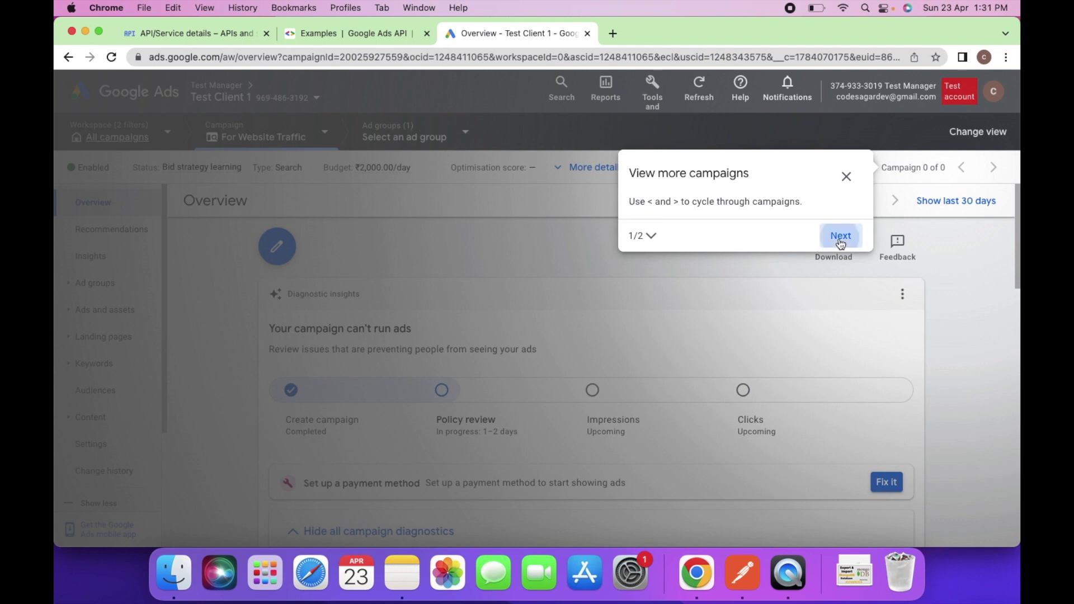
Step through the campaign overview tour and close the Guide completed message.
click(840, 237)
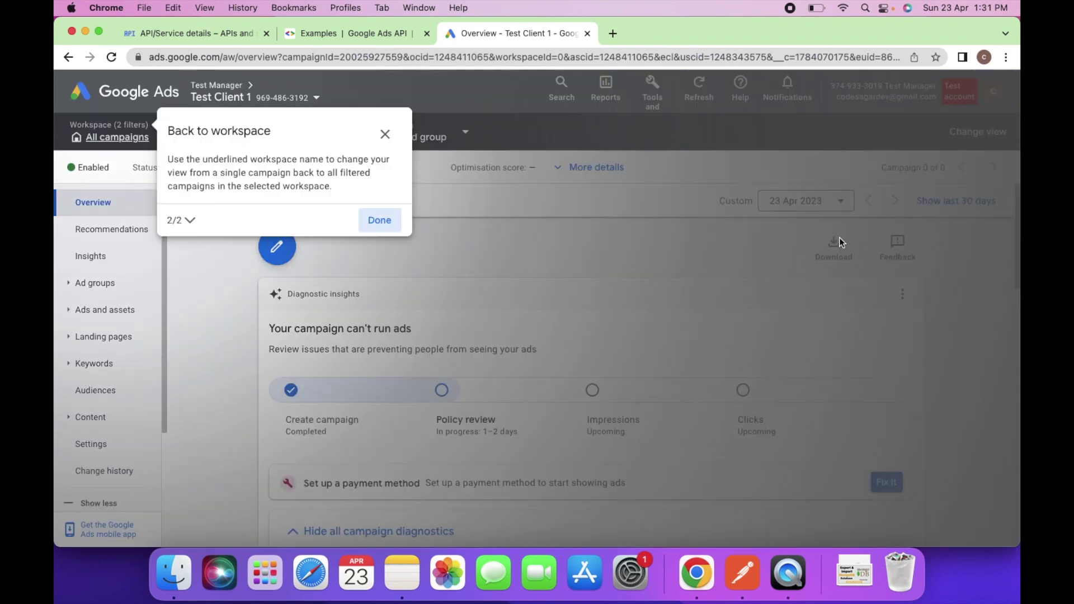
click(379, 221)
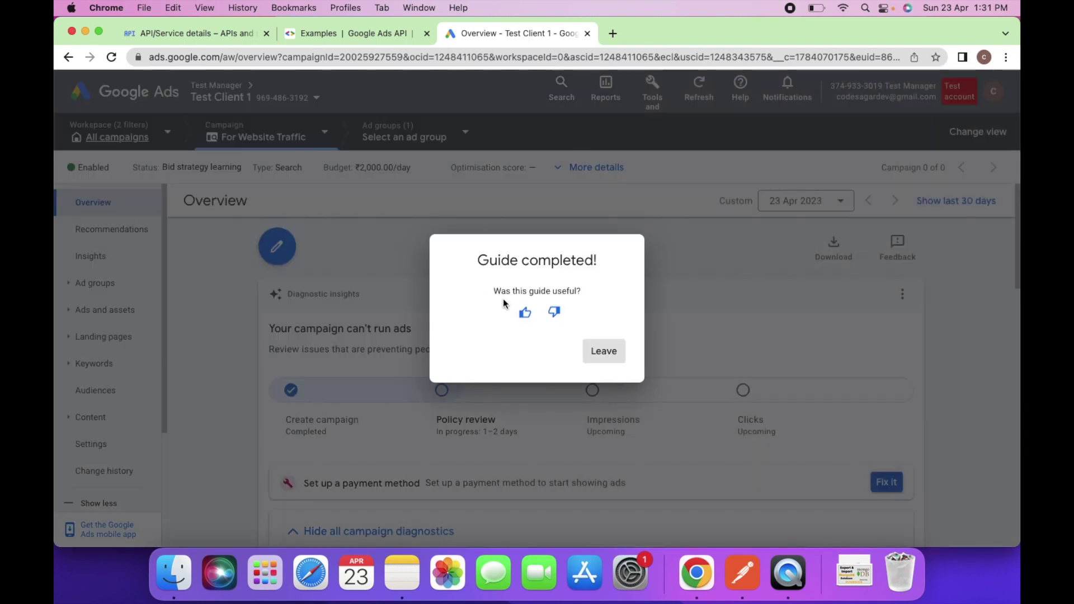
click(591, 345)
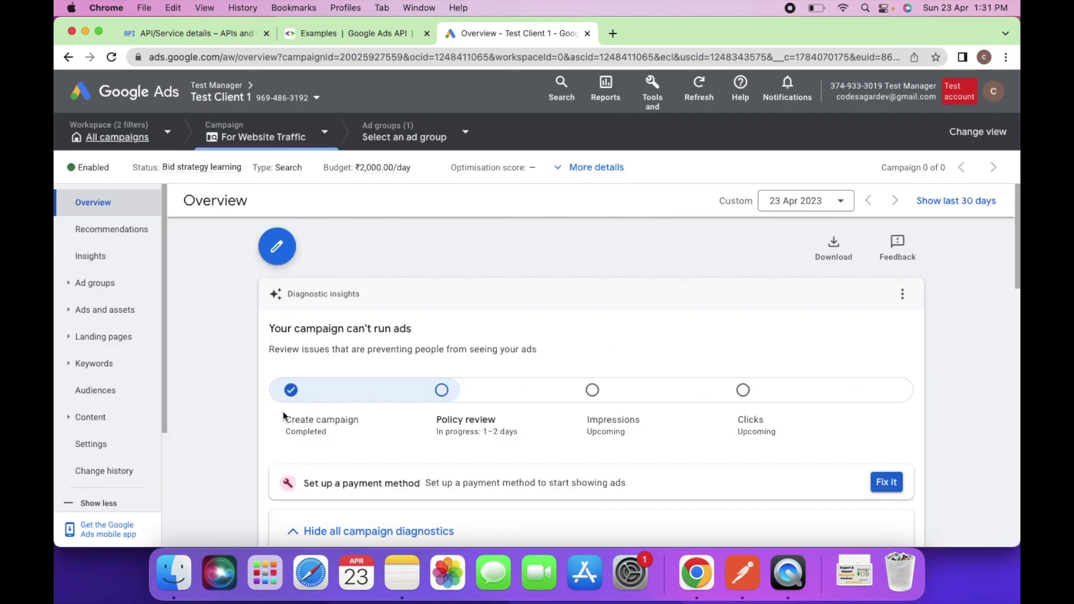
scroll(424, 386, down, 10)
scroll(423, 386, up, 10)
In Postman, open List Campaigns and compare it with the List Clients request URL.
click(741, 574)
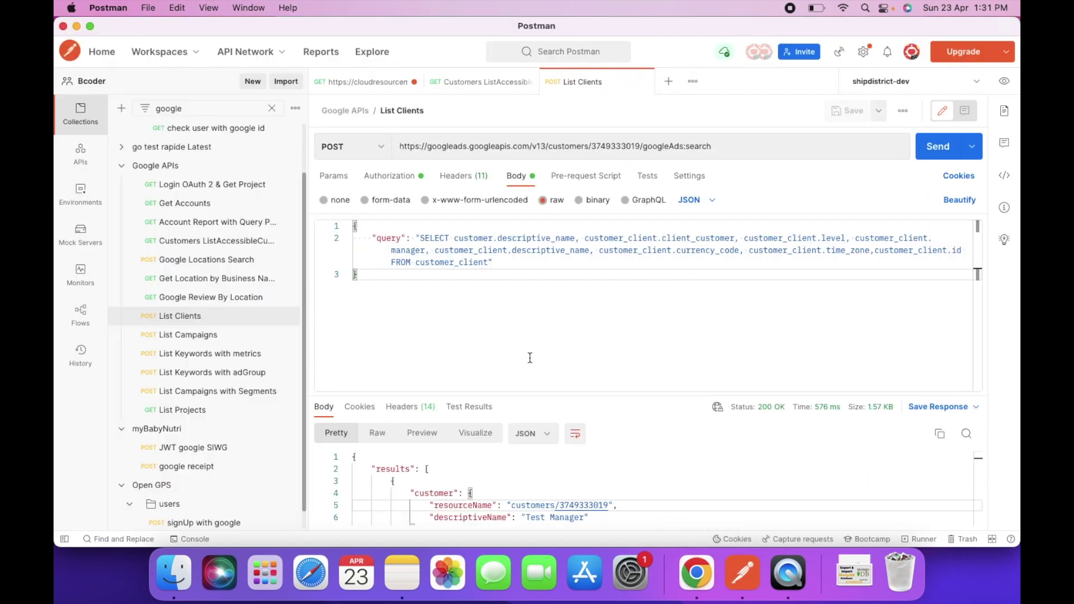
click(201, 336)
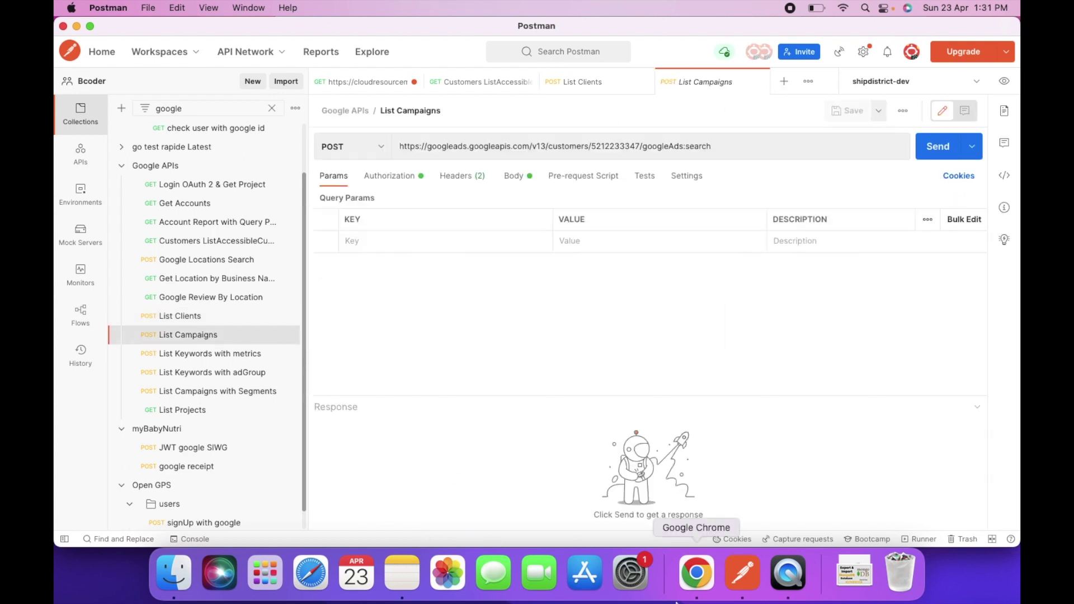
click(590, 85)
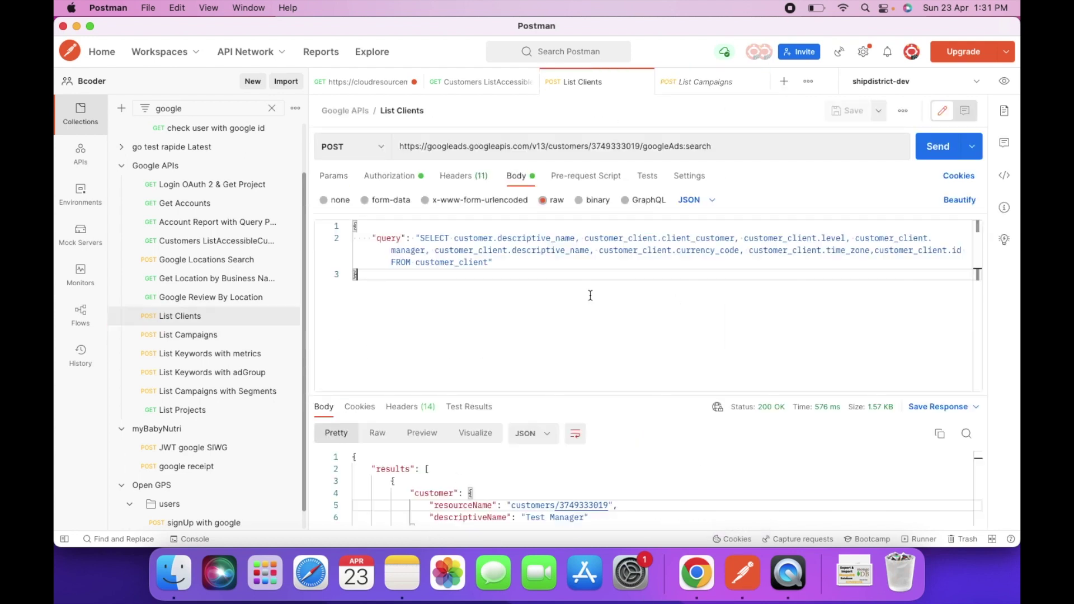
triple_click(582, 150)
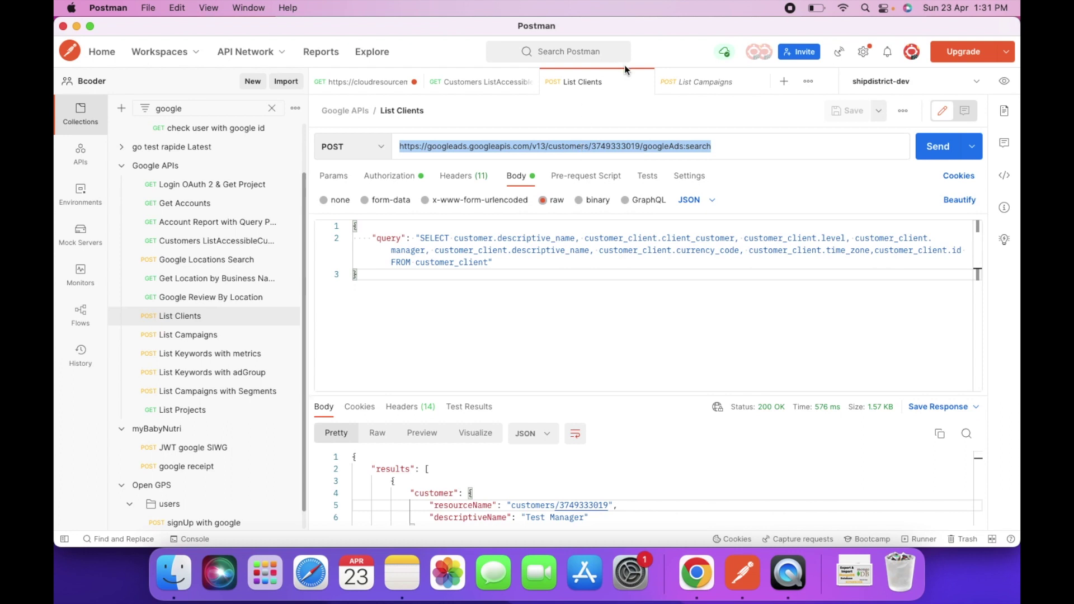
click(700, 74)
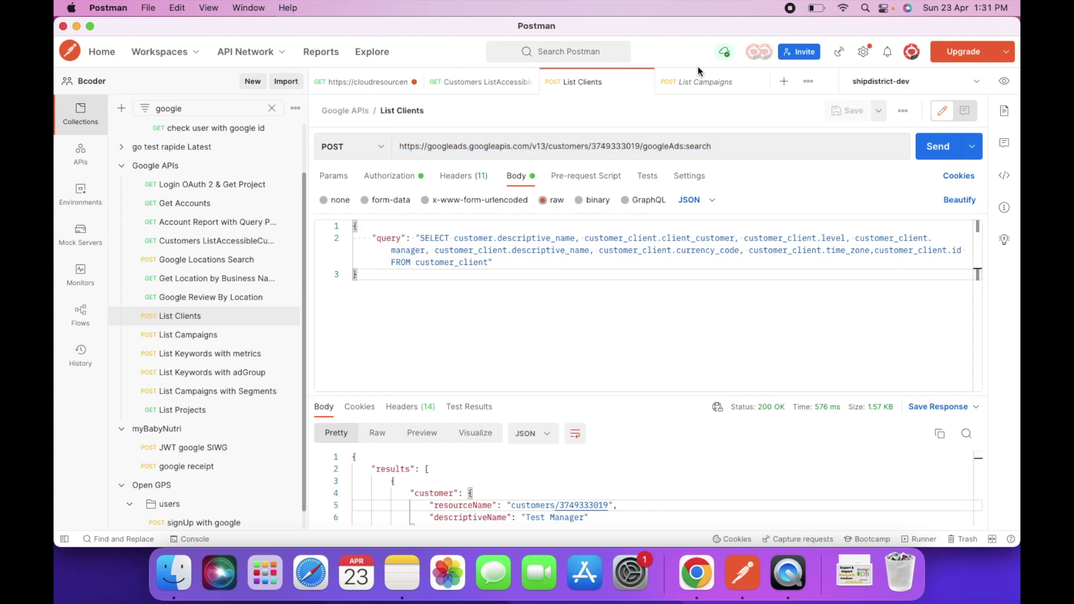
Review List Campaigns' headers and its SELECT … FROM campaign query body, ending on Authorization.
click(484, 177)
click(515, 176)
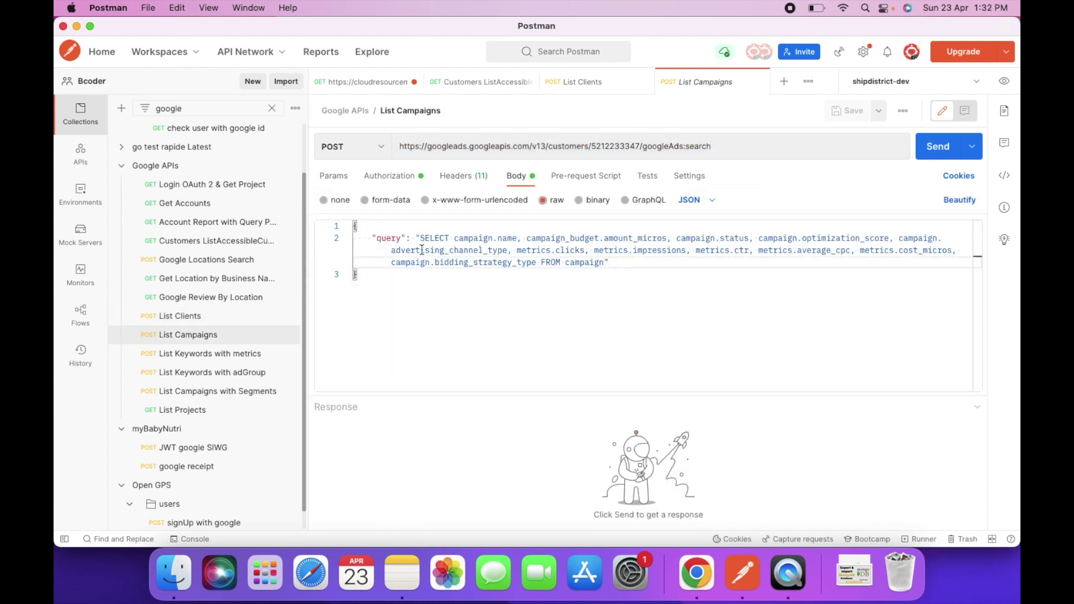
drag(420, 238, 506, 241)
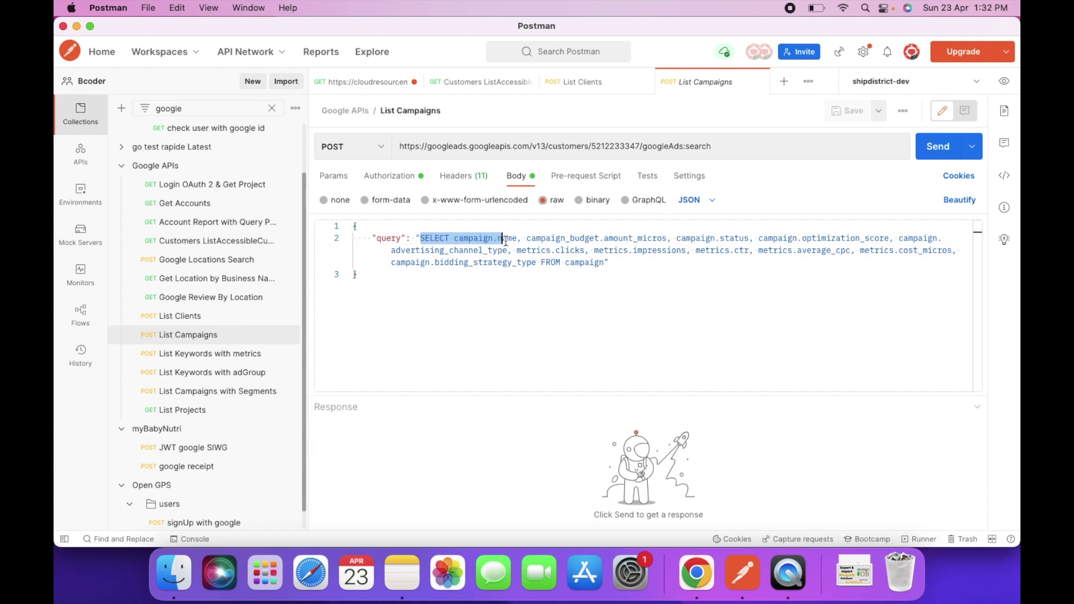
click(507, 240)
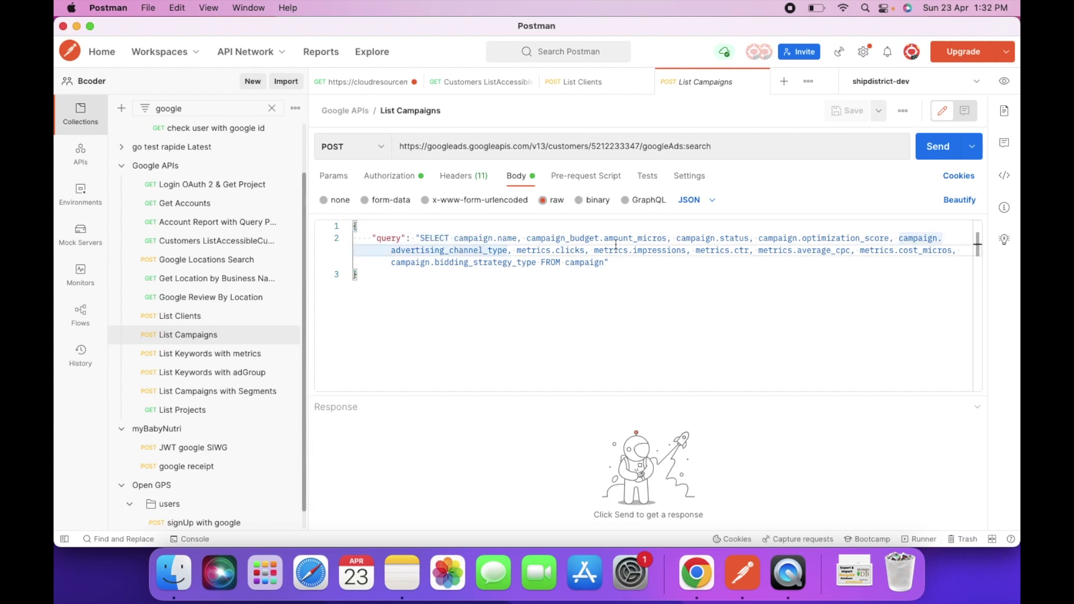
drag(541, 263, 608, 300)
click(391, 176)
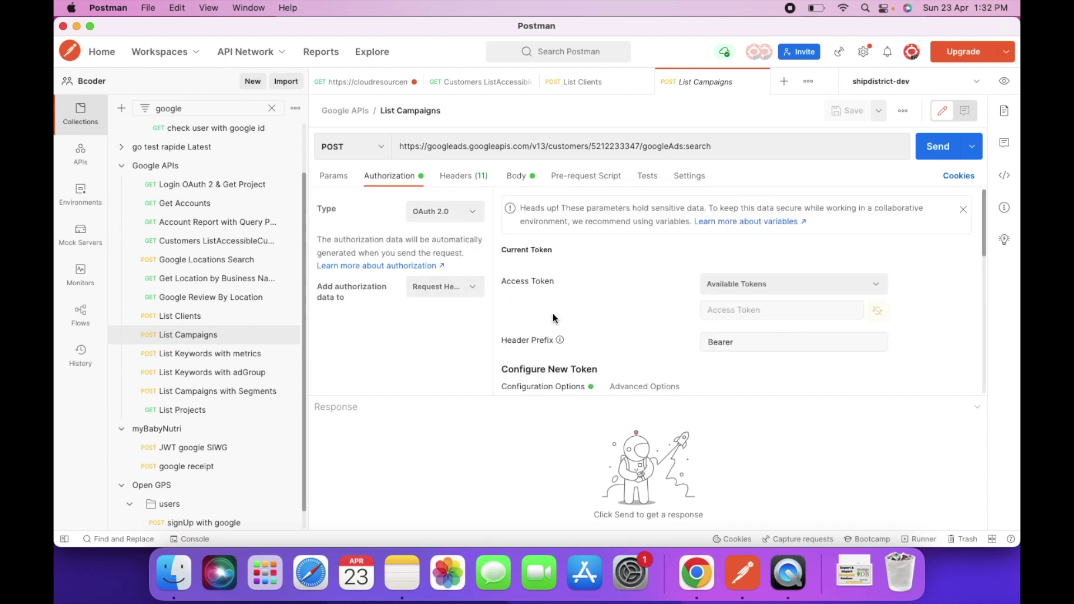
Assign a saved access token to List Campaigns' OAuth 2.0 authorization.
drag(563, 396, 563, 508)
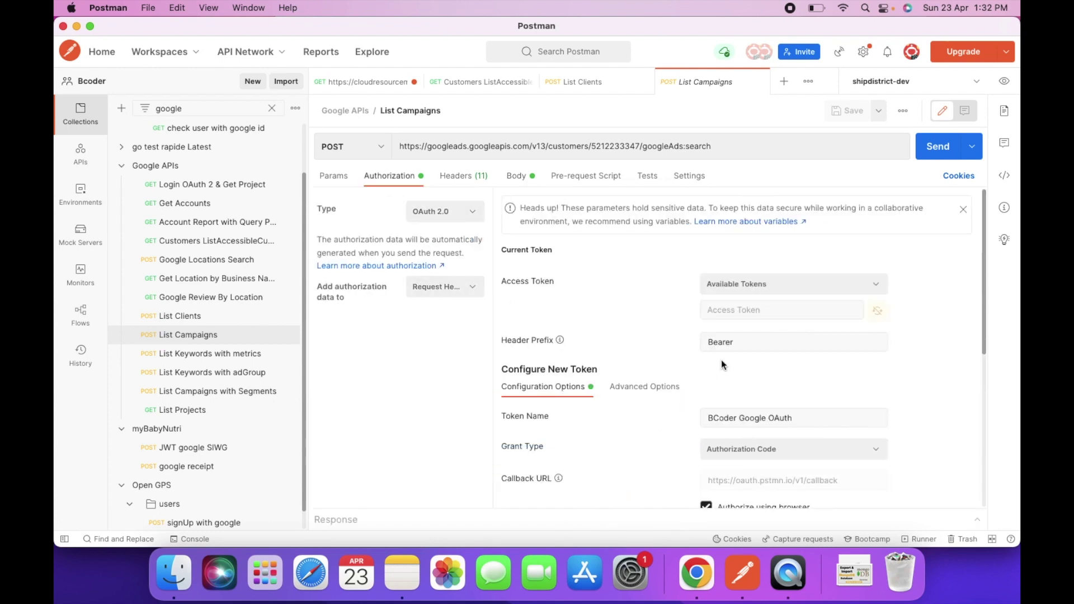
click(761, 287)
click(762, 381)
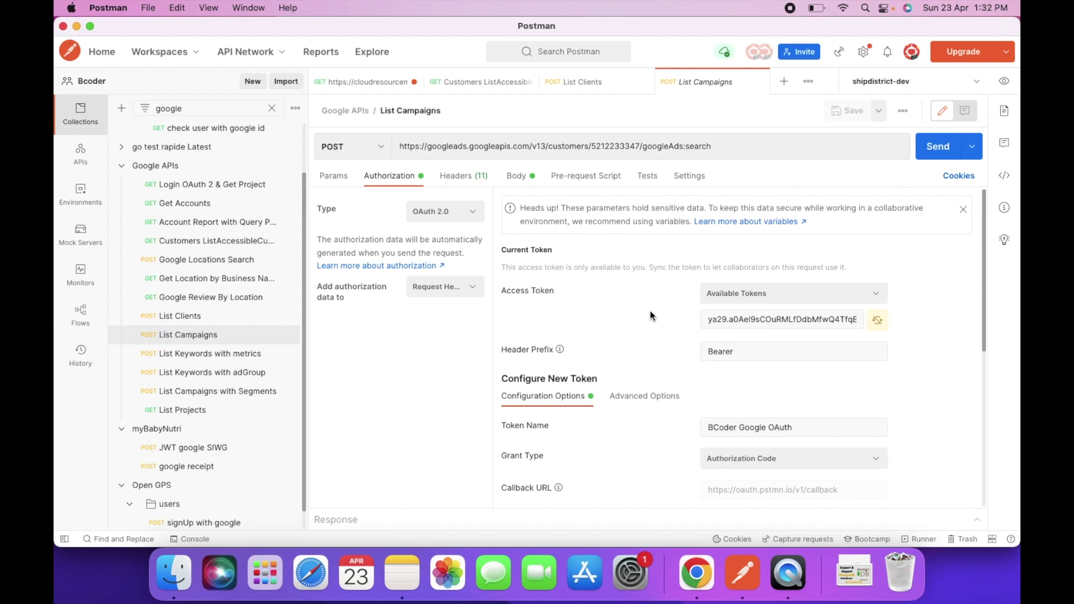
Inspect the developer-token, login-customer-id and URL customer ID, then check List Clients' customerClient response.
click(464, 177)
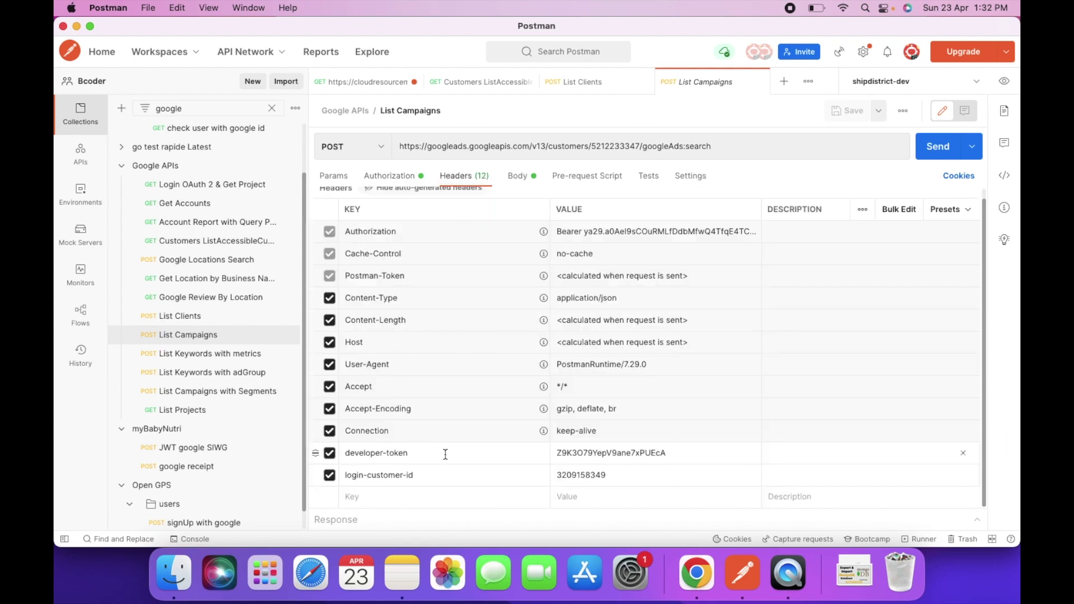
click(588, 453)
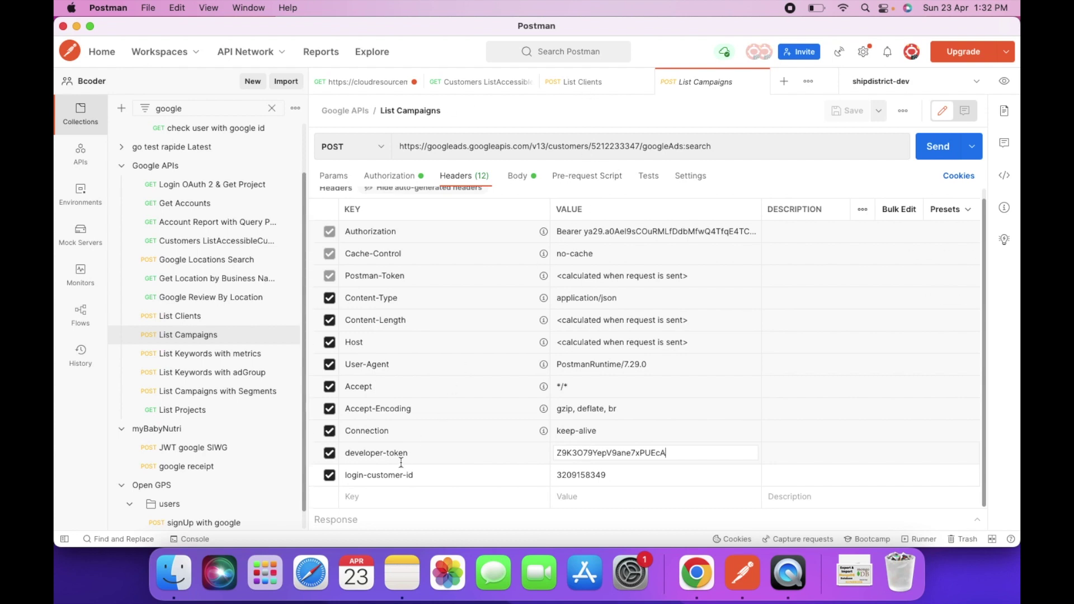
double_click(577, 475)
click(596, 475)
drag(618, 475, 552, 477)
double_click(609, 145)
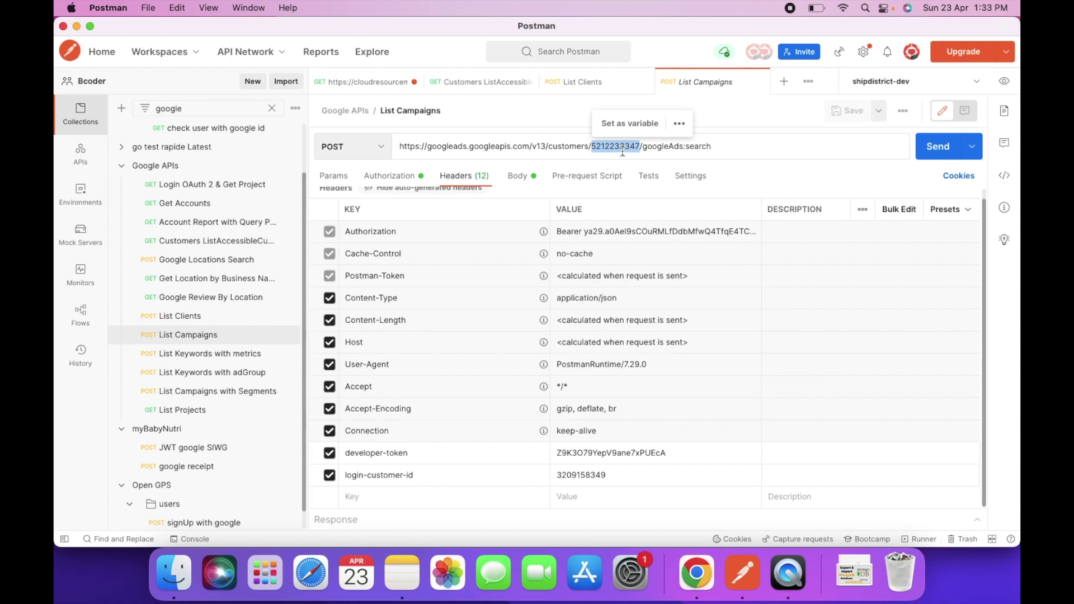
click(624, 148)
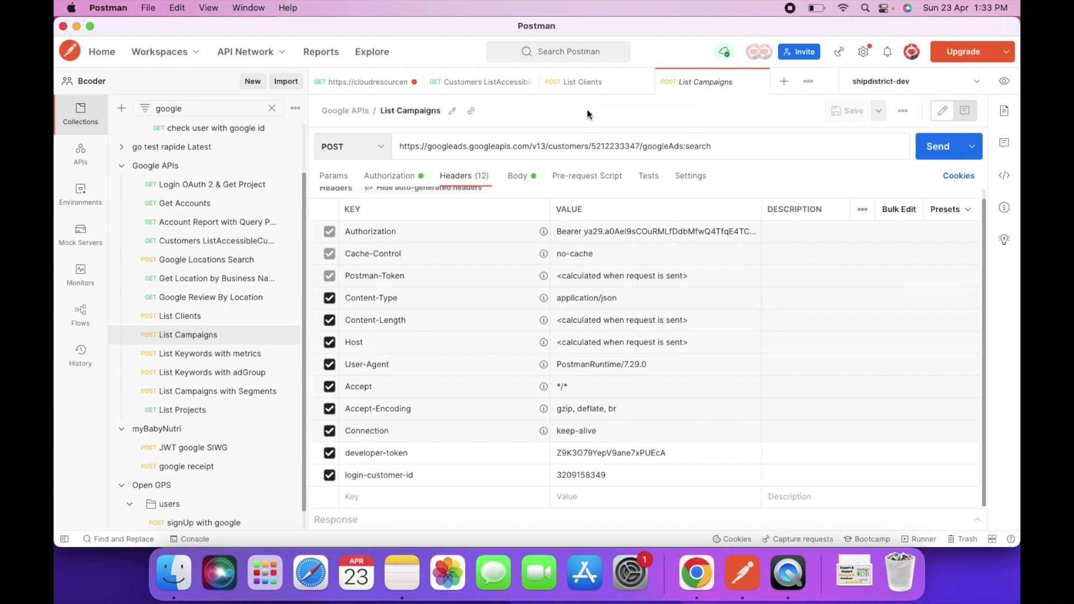
click(582, 82)
click(571, 430)
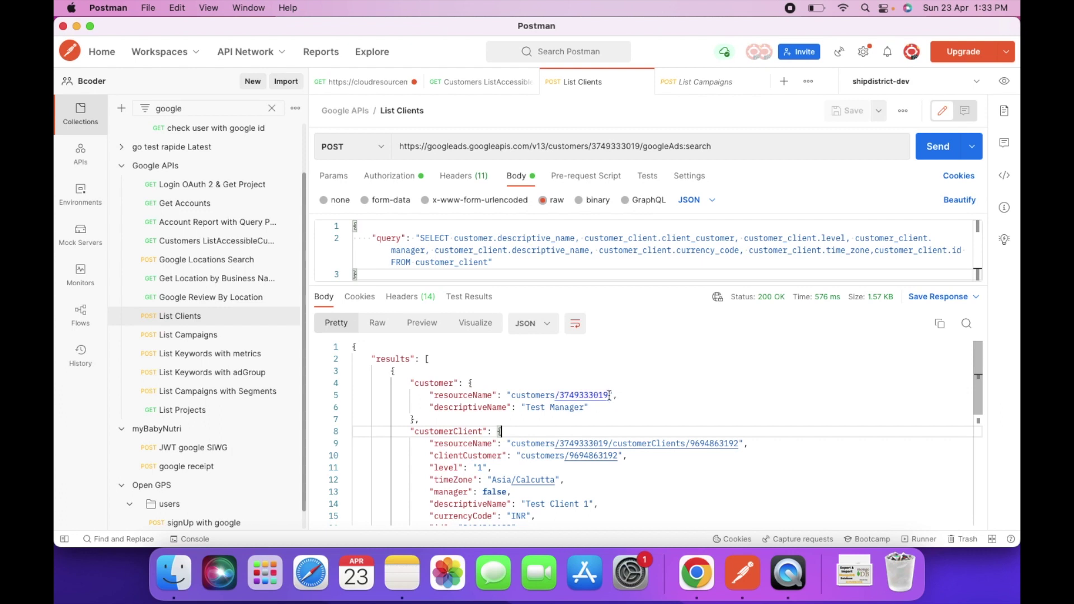
Copy the manager account's customer ID into List Campaigns' login-customer-id header.
drag(610, 397, 562, 399)
key(super+c)
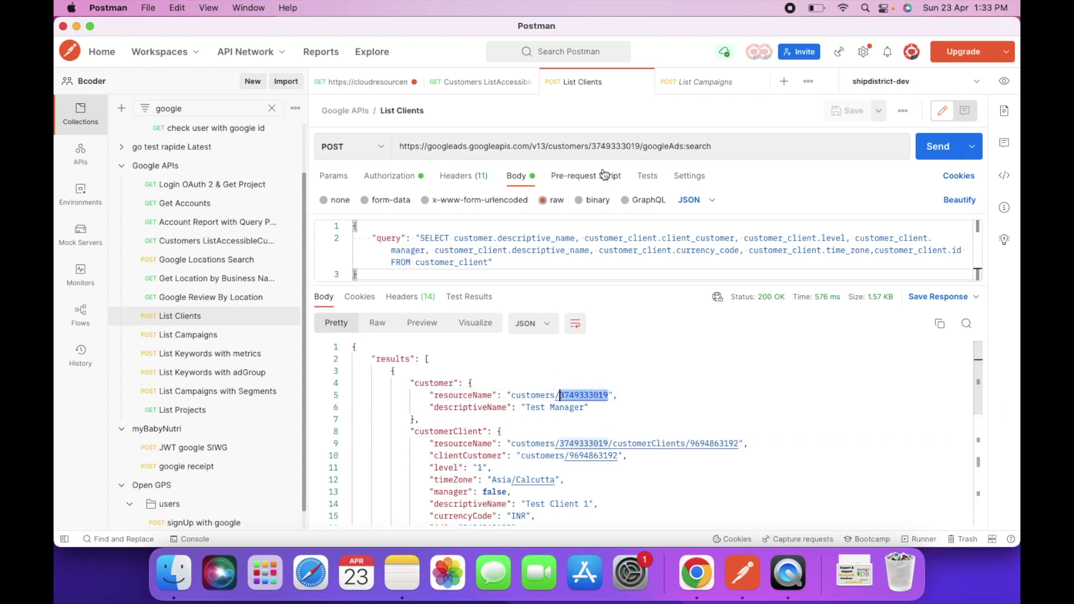
click(685, 82)
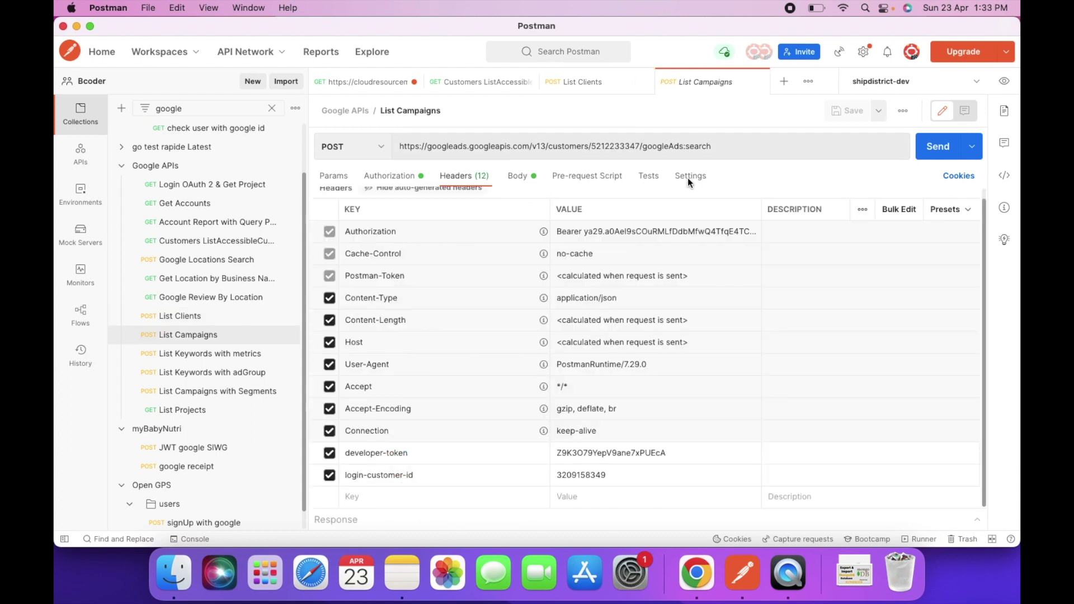
double_click(586, 476)
key(super+v)
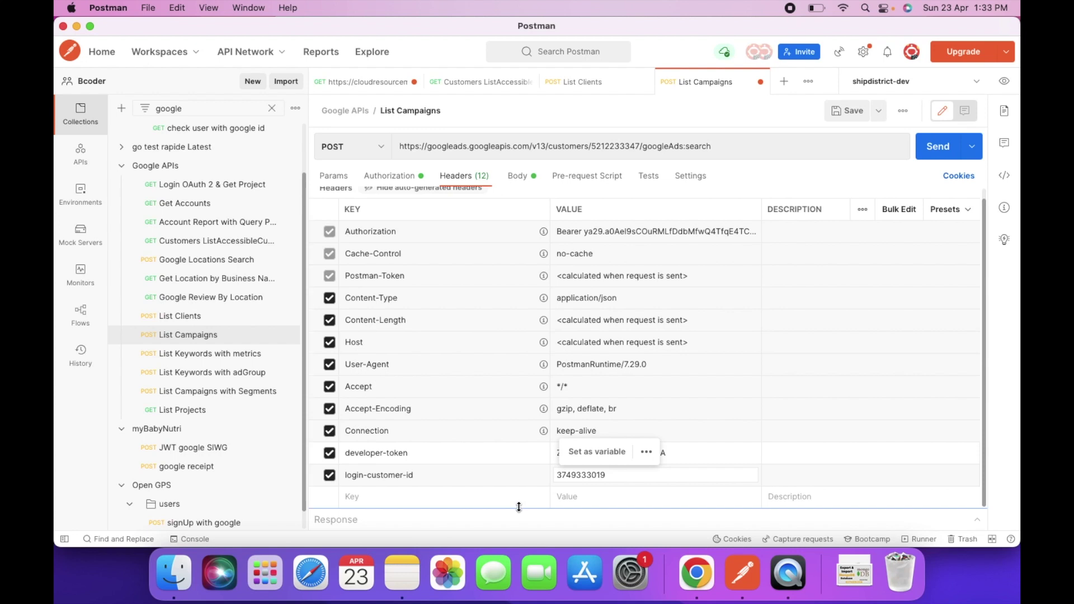
Put Test Client 1's customer ID into the List Campaigns URL and save the request.
click(580, 84)
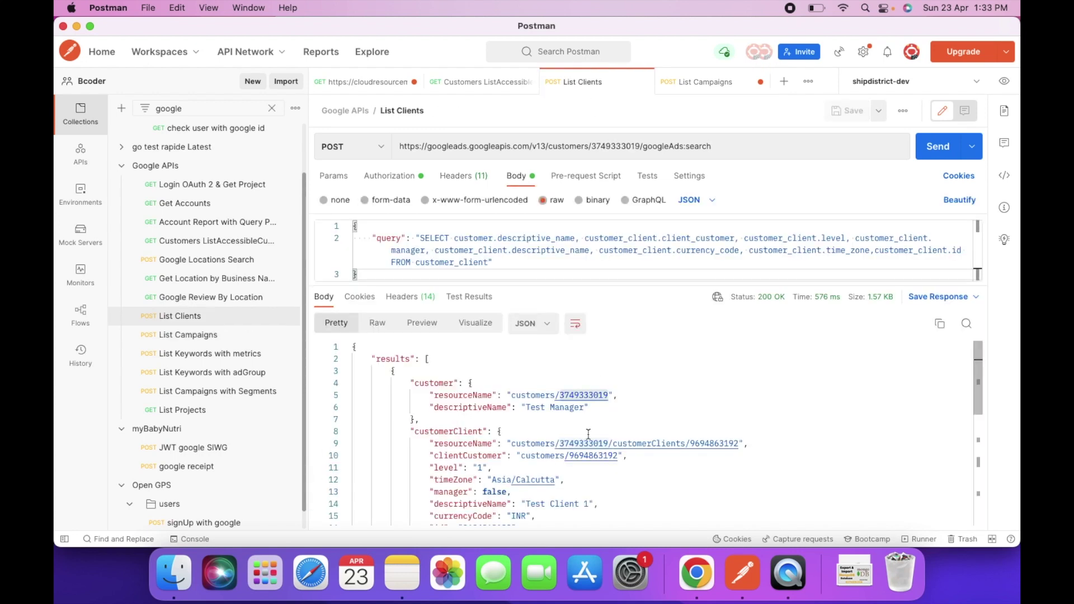
scroll(533, 481, down, 2)
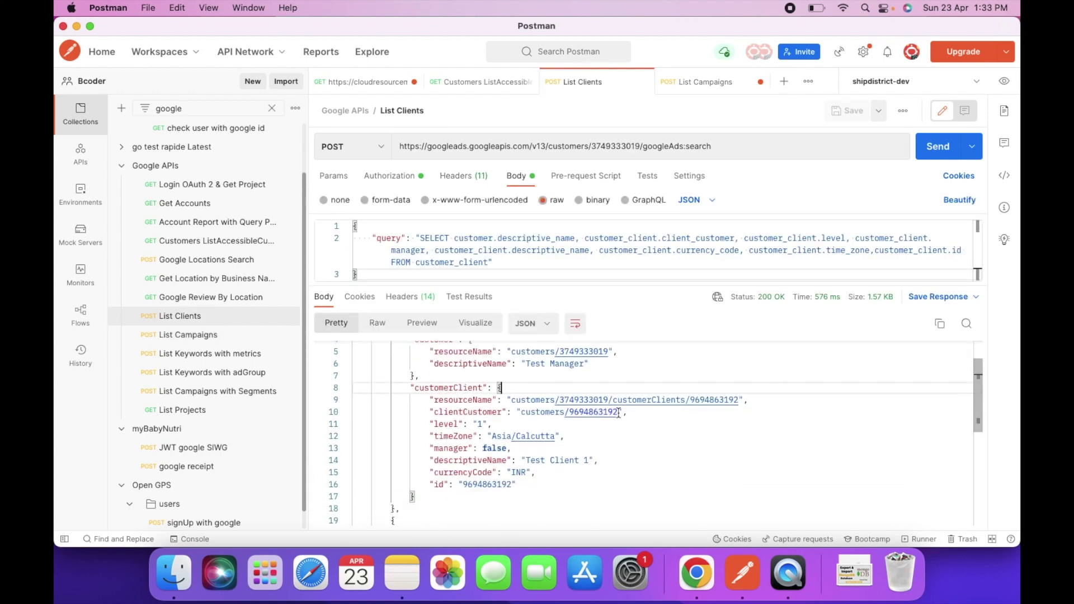
drag(619, 413, 568, 414)
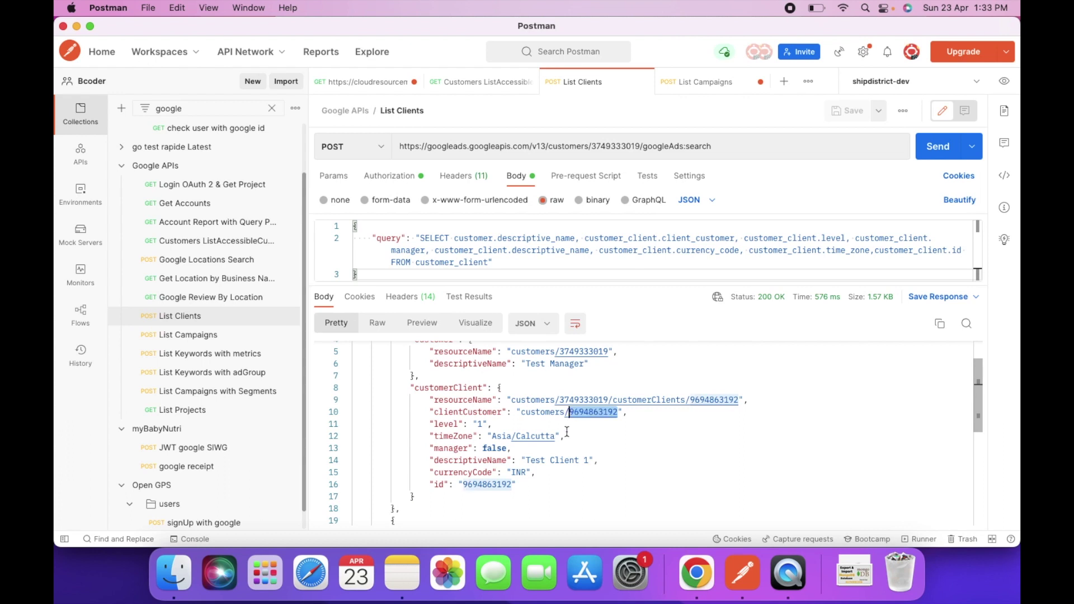
click(709, 89)
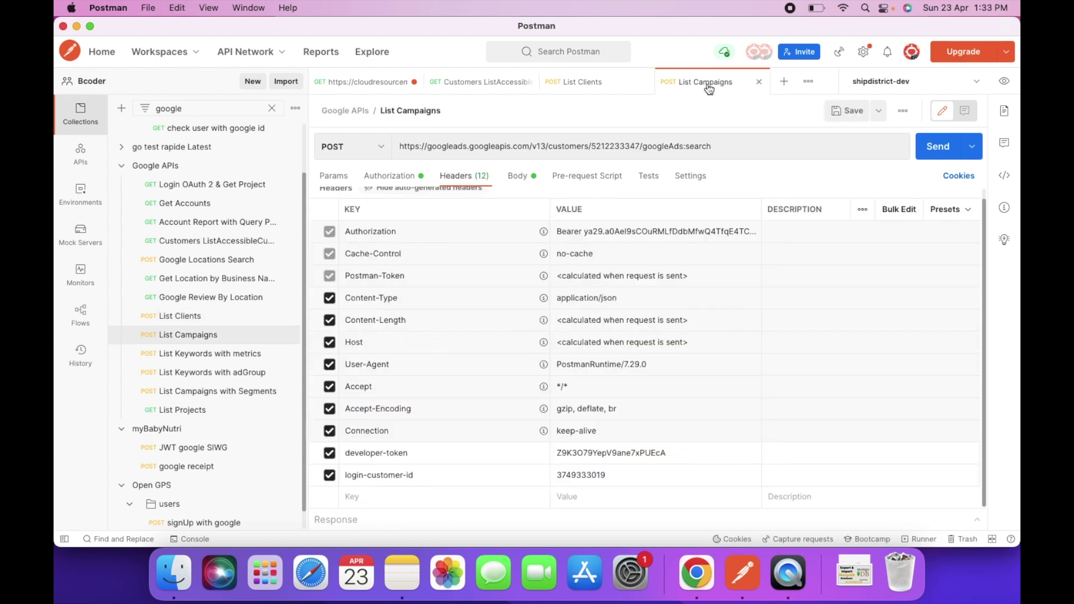
double_click(607, 148)
key(super+v)
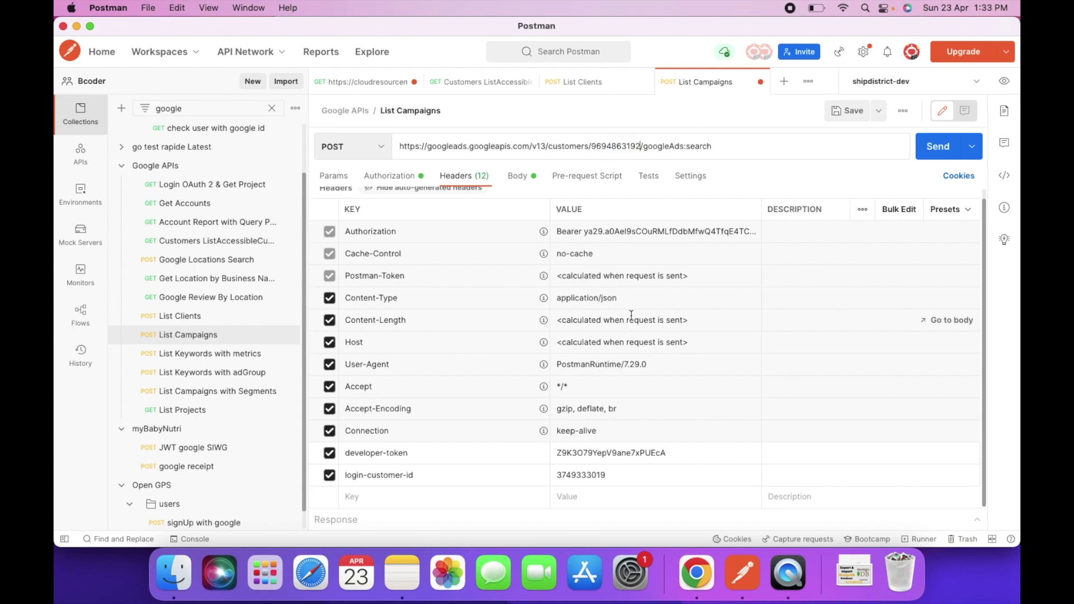
key(super+s)
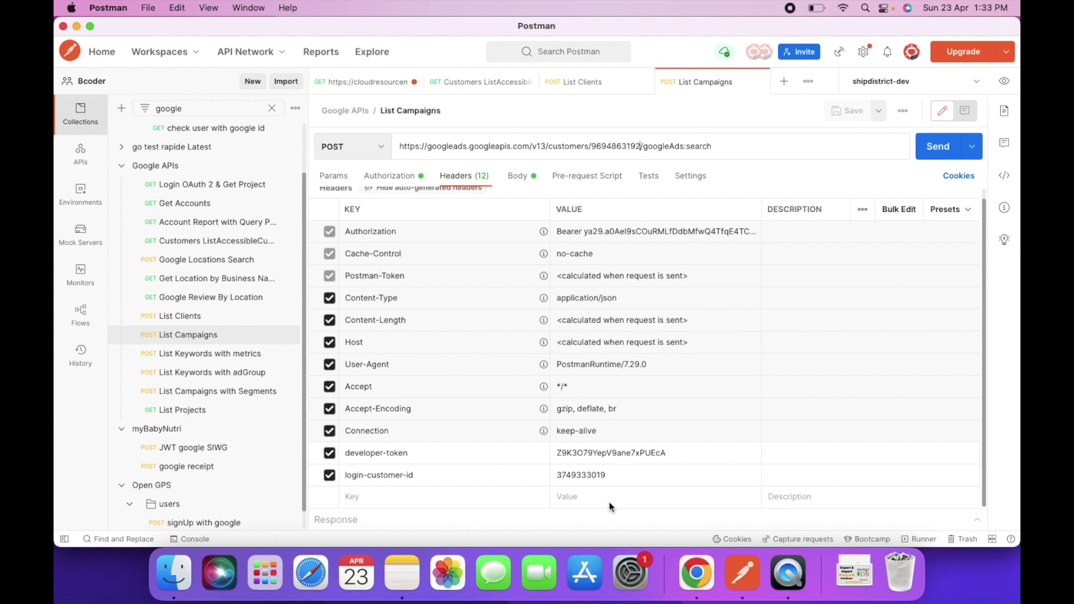
Verify the login customer ID header, the customer ID in the URL, and the developer token.
double_click(582, 475)
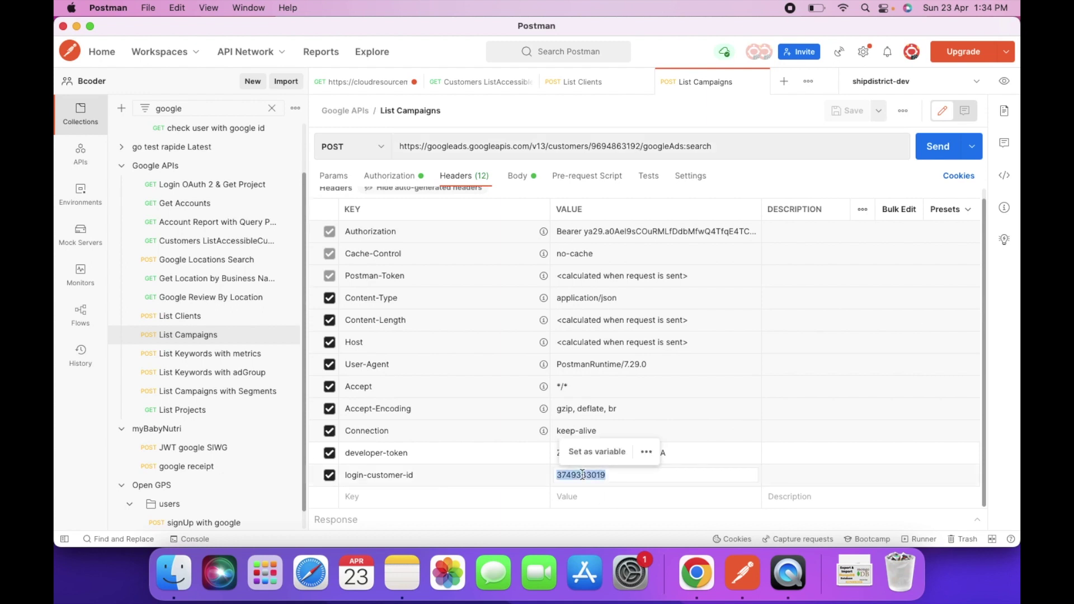
double_click(620, 146)
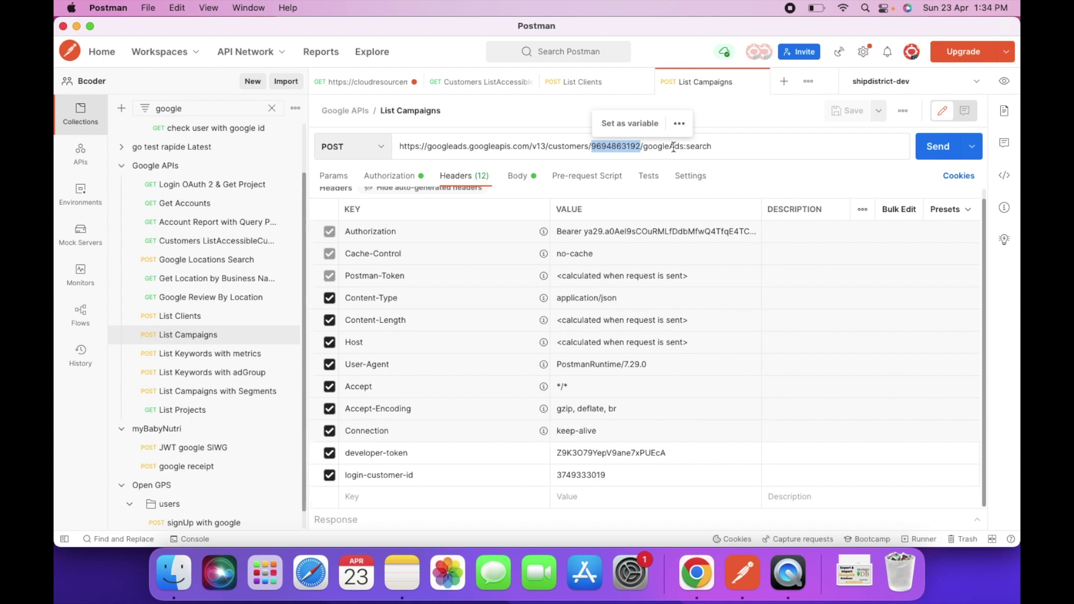
double_click(596, 452)
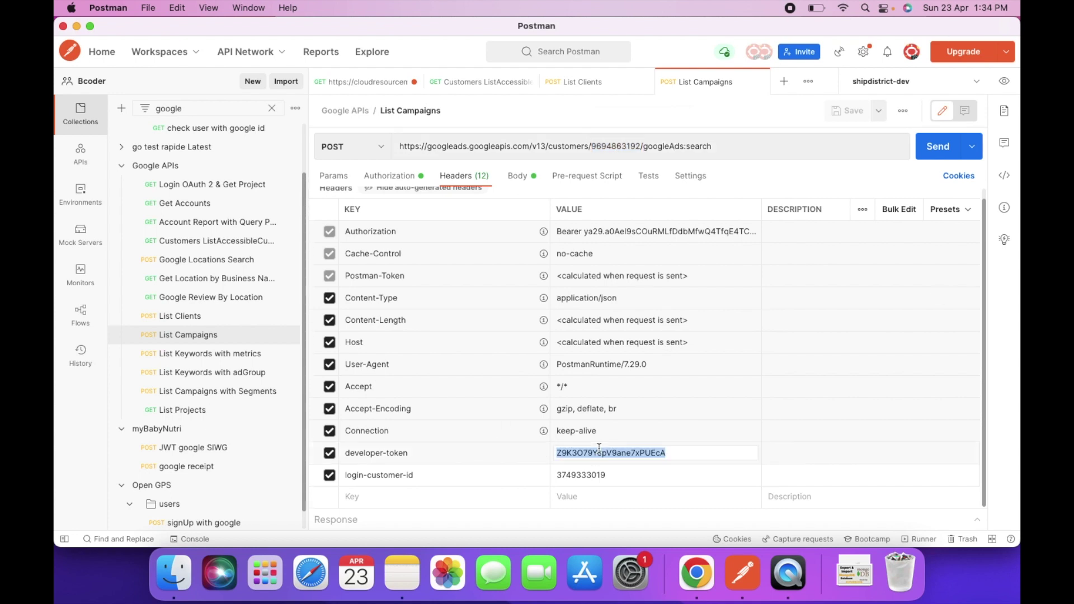
Authorize the List Campaigns request with a saved OAuth 2.0 access token and send it.
click(409, 179)
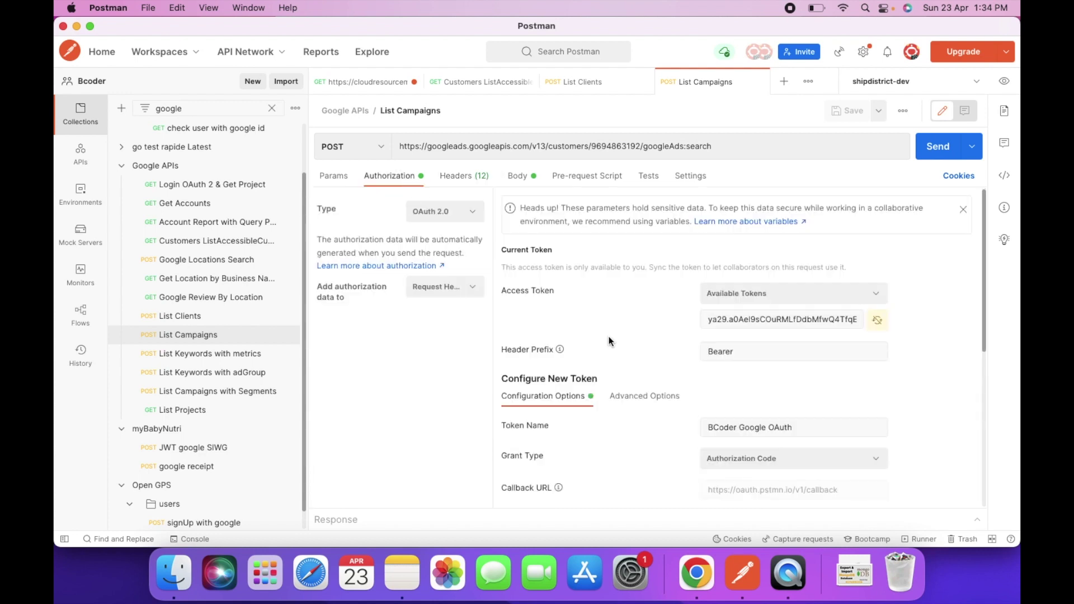
click(748, 296)
click(763, 386)
click(935, 146)
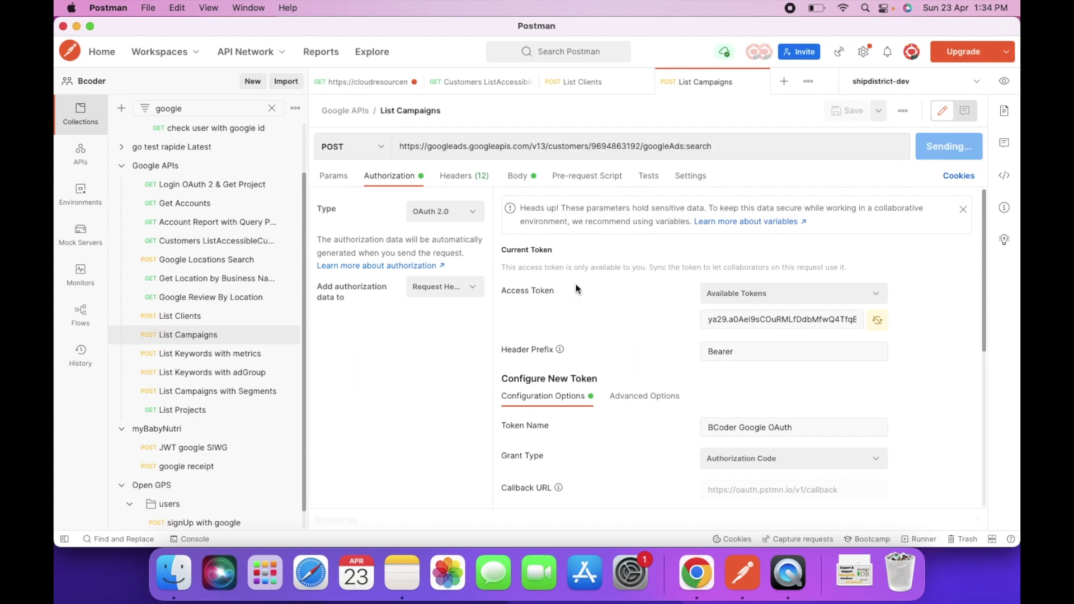
Enlarge the response pane to review the enabled For Website Traffic campaign block.
drag(586, 507, 582, 229)
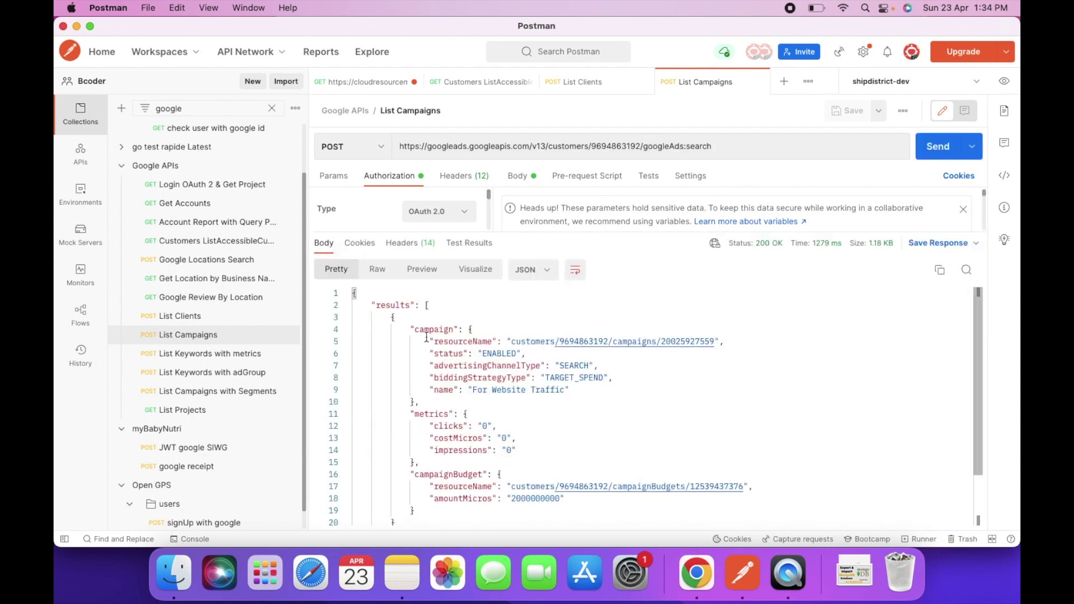
drag(413, 329, 580, 400)
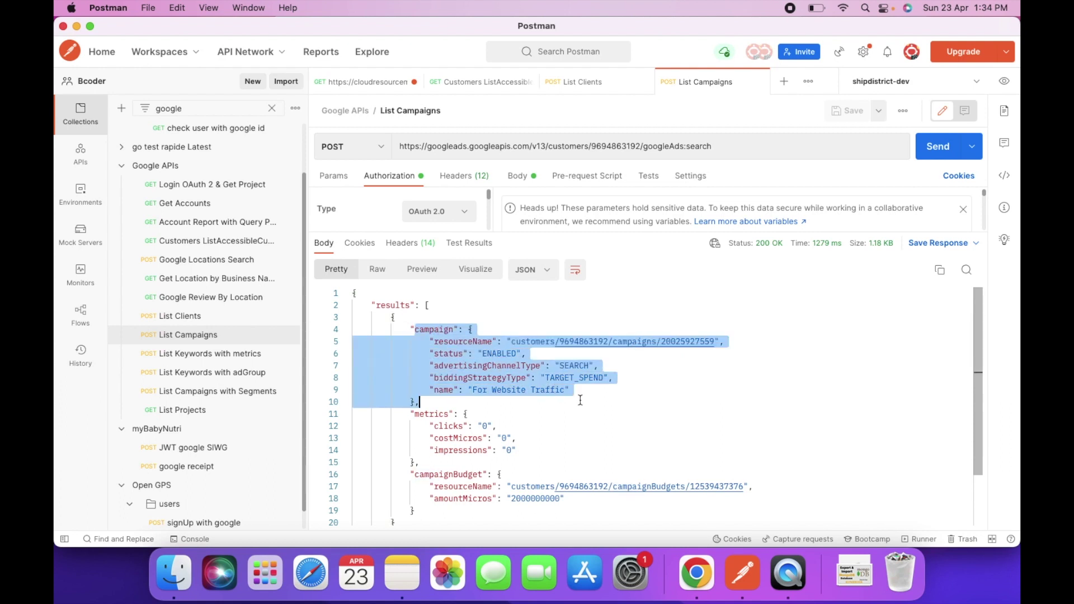
scroll(470, 453, down, 2)
scroll(470, 453, up, 2)
click(537, 388)
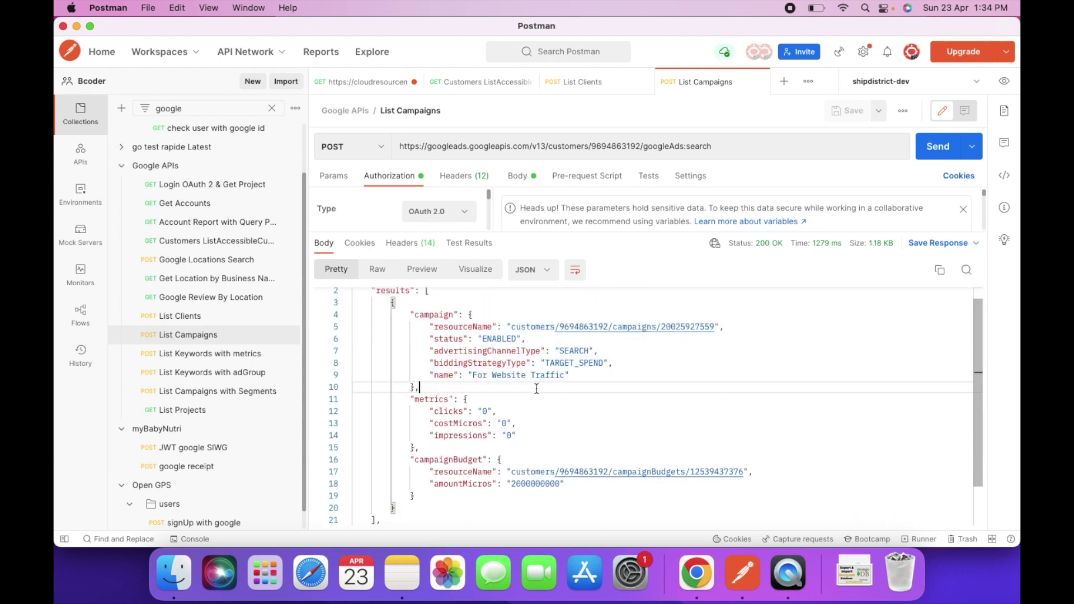
click(411, 399)
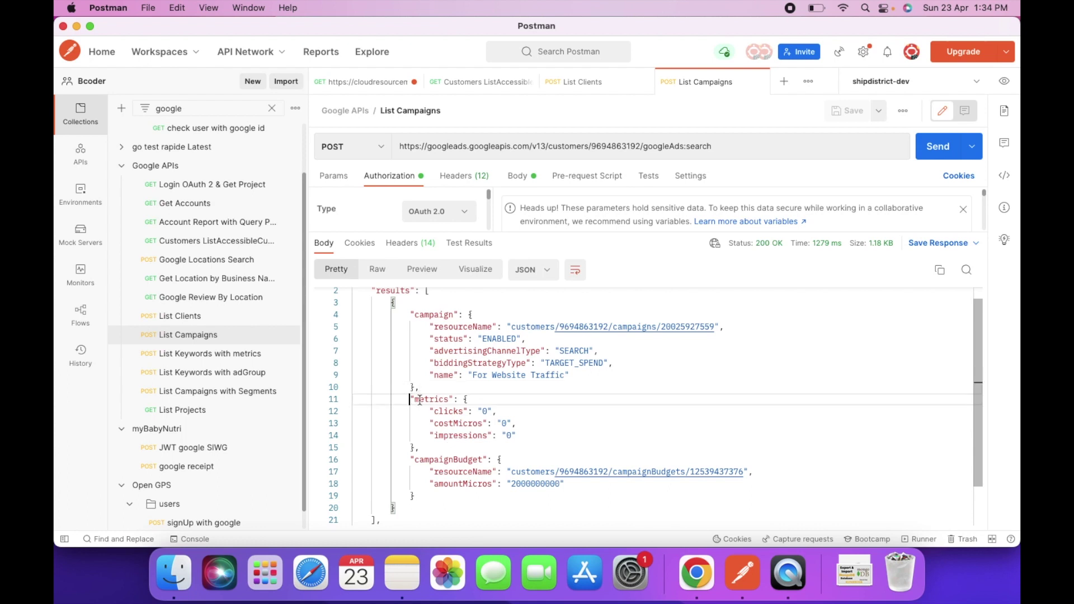
drag(420, 400, 453, 443)
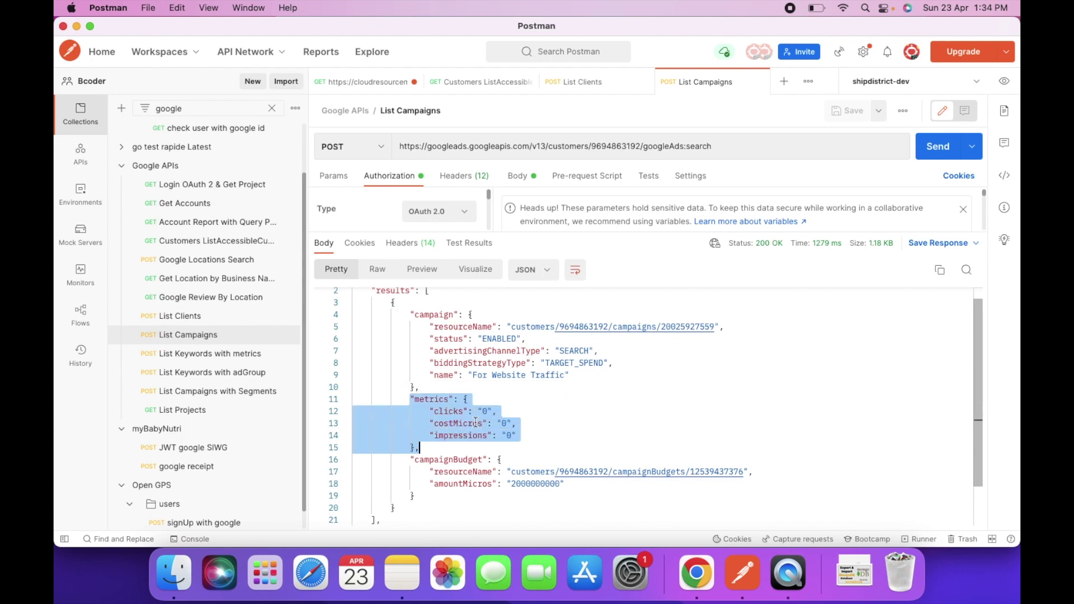
scroll(442, 467, down, 3)
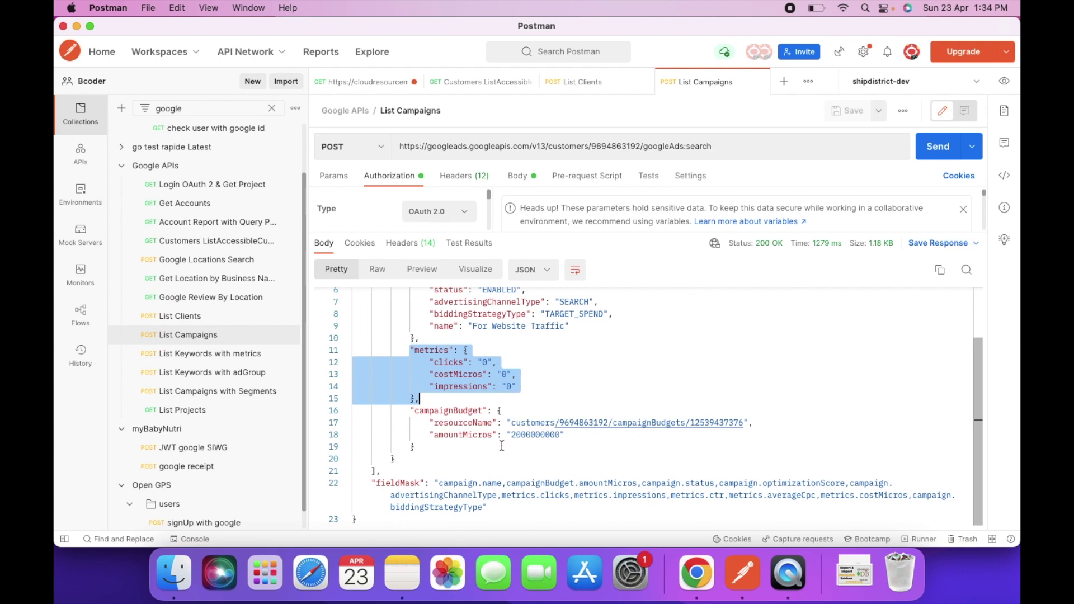
drag(413, 417, 439, 439)
click(448, 447)
click(459, 436)
scroll(415, 479, up, 3)
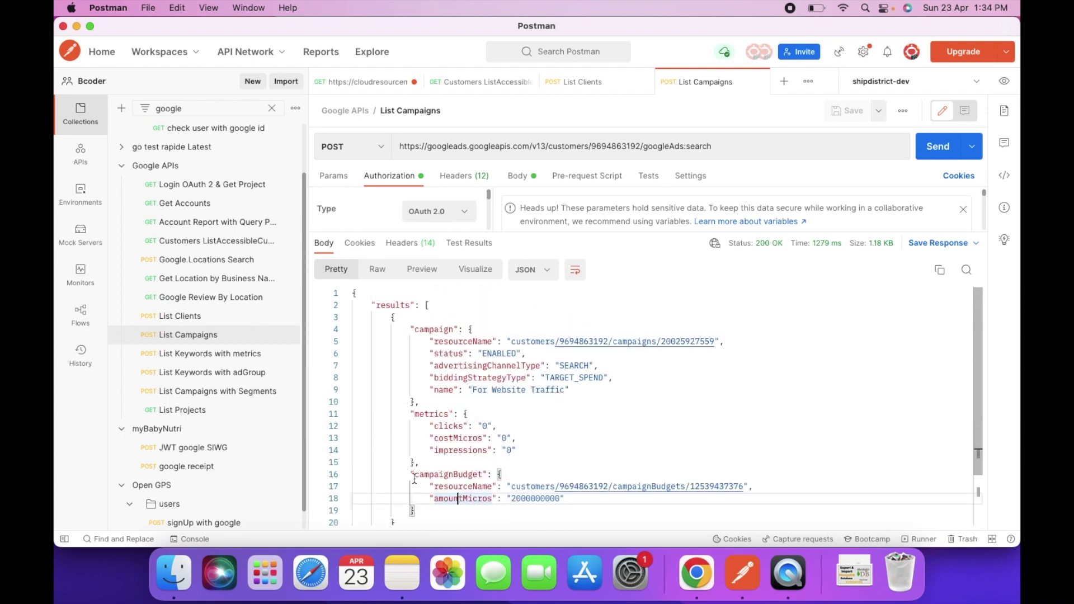
Show the request's query in the Body tab, then point out the metrics results.
click(517, 175)
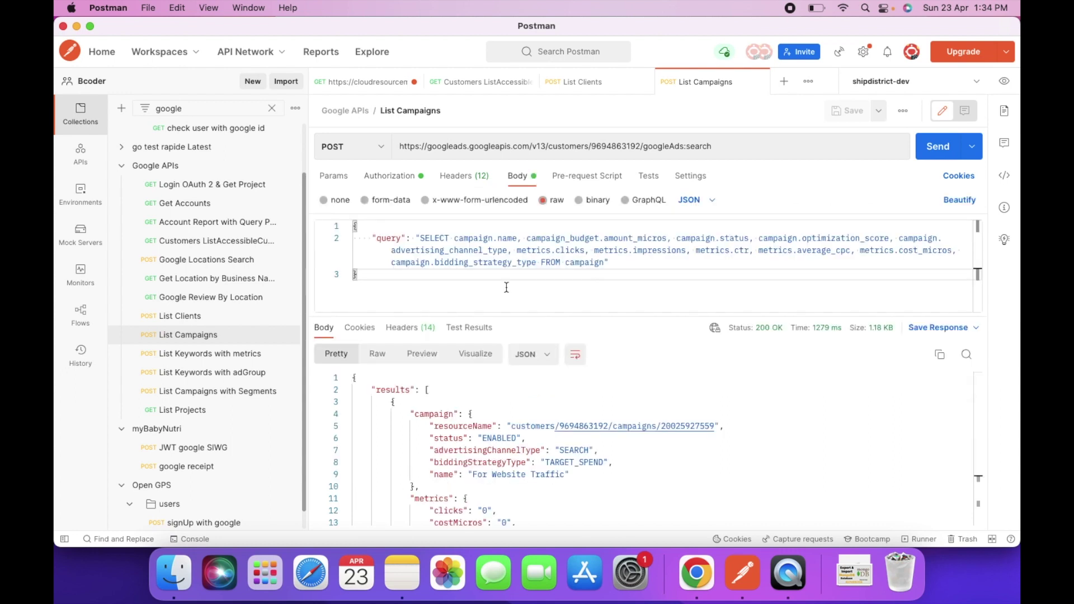
key(super+a)
click(410, 291)
drag(609, 312, 610, 245)
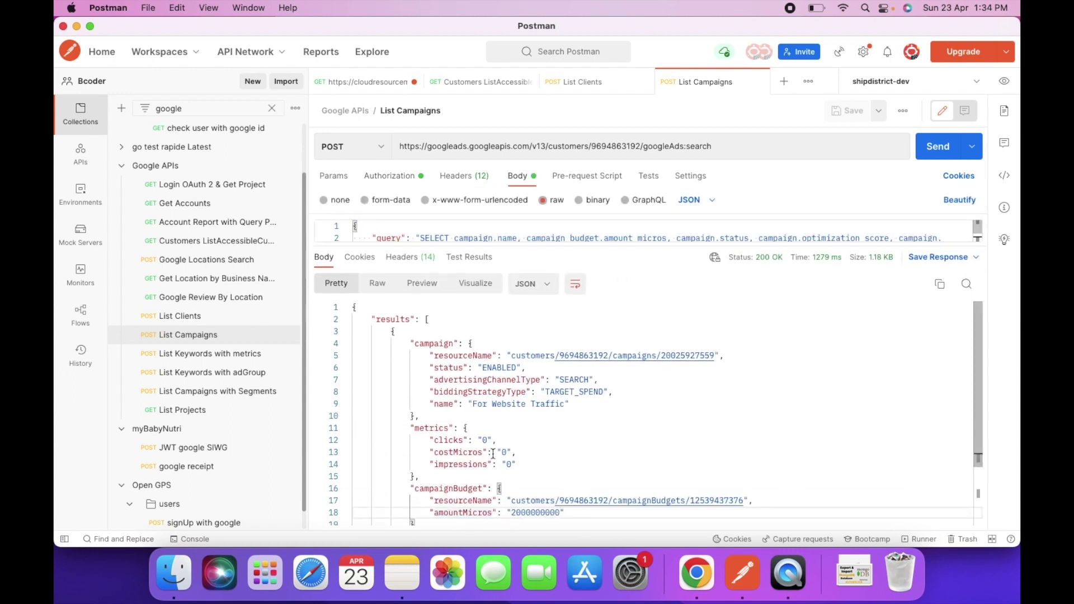
scroll(493, 454, down, 3)
scroll(558, 387, up, 3)
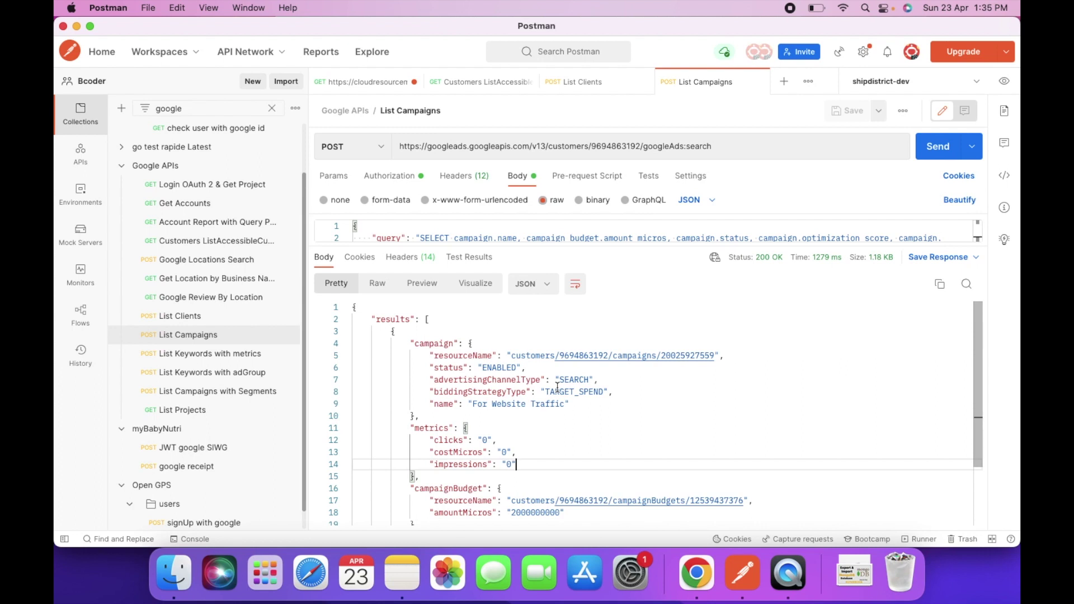
click(587, 428)
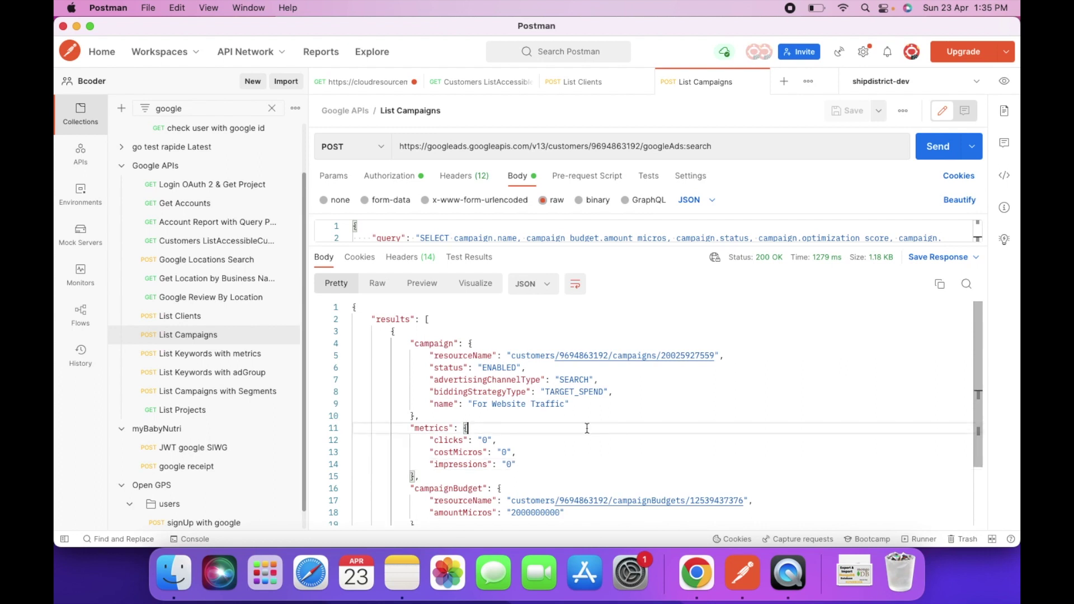